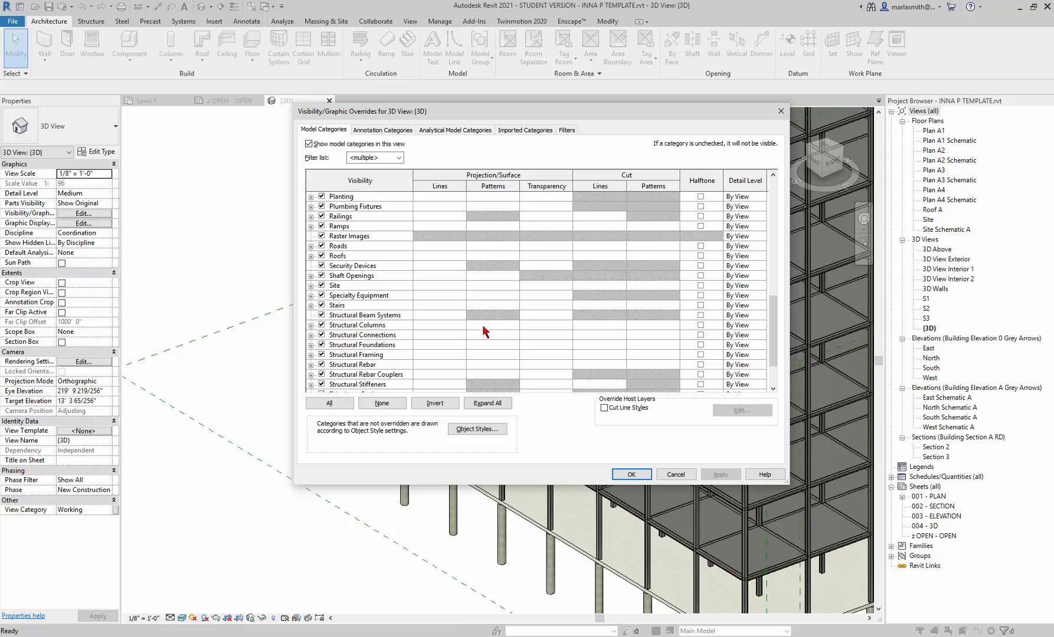
Step: Override the structural columns' projection surface pattern with a solid fill in RGB 255-128-64 and show the 3D view as Shaded
{"action": "left_click", "coordinate": [484, 326]}
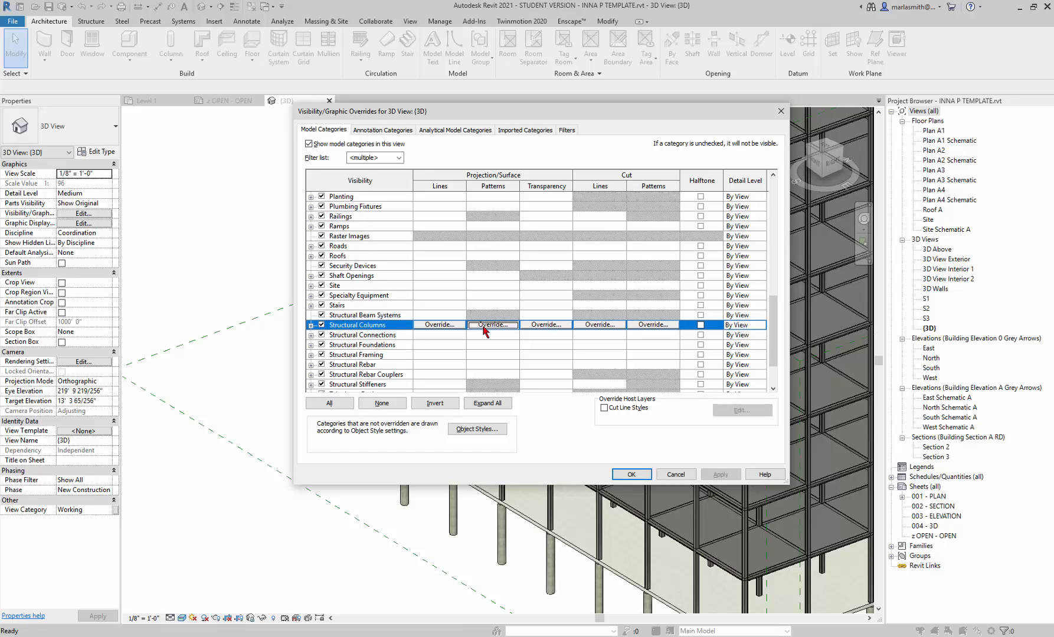
{"action": "left_click", "coordinate": [485, 325]}
{"action": "left_click", "coordinate": [745, 245]}
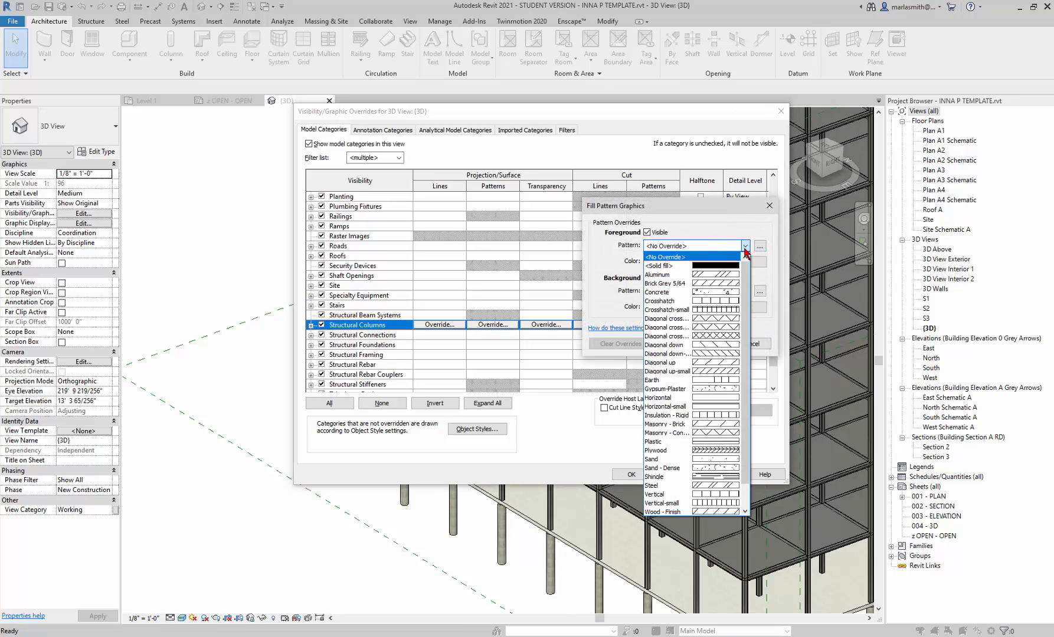
{"action": "left_click", "coordinate": [730, 270]}
{"action": "left_click", "coordinate": [724, 262]}
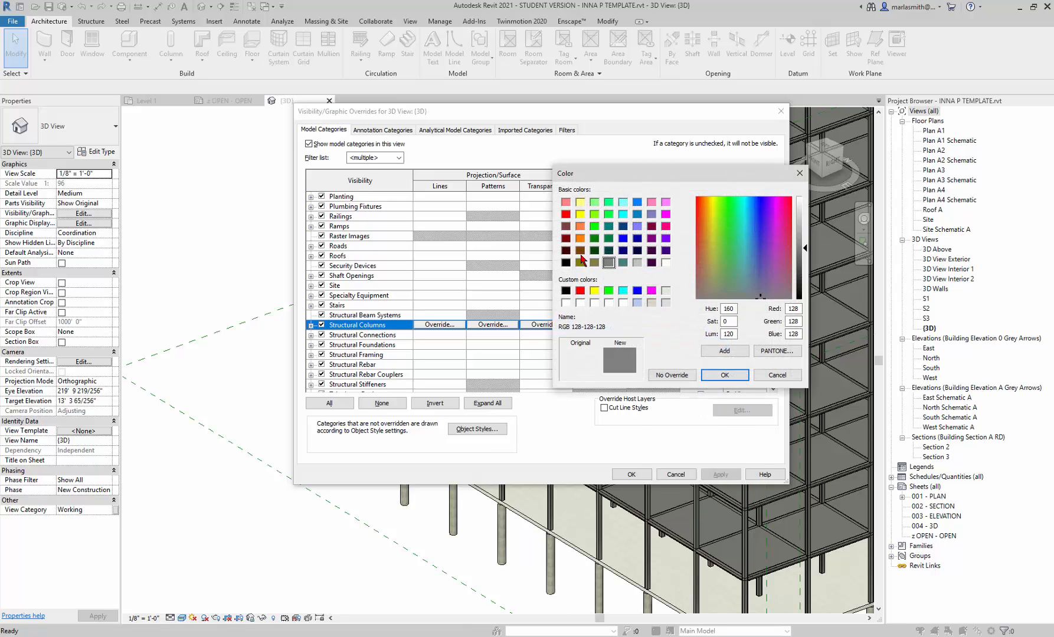
{"action": "left_click", "coordinate": [580, 228]}
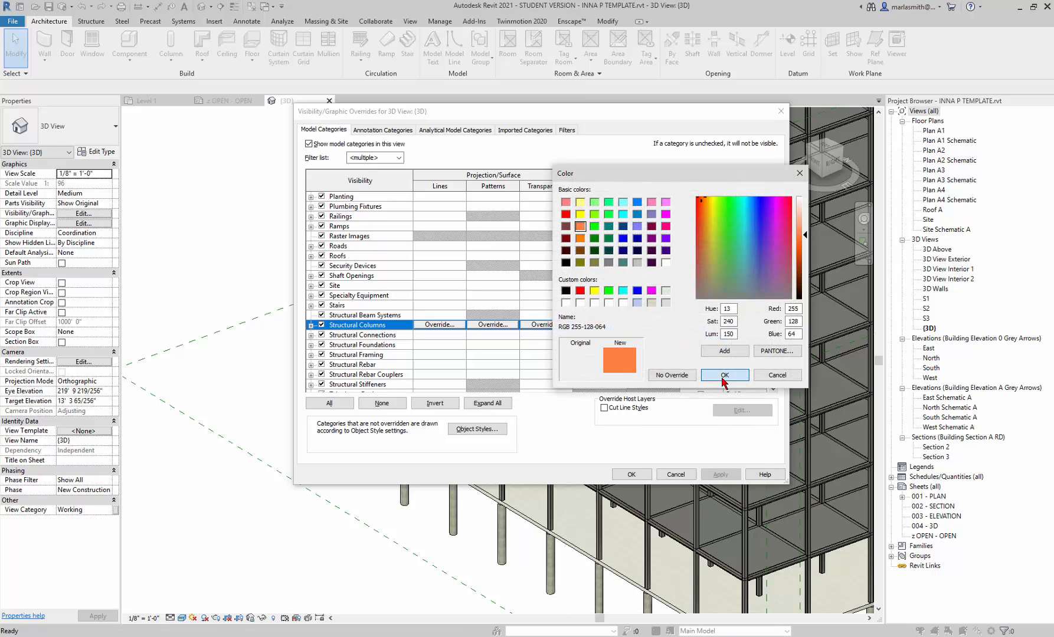
{"action": "left_click", "coordinate": [705, 372]}
{"action": "left_click", "coordinate": [716, 347]}
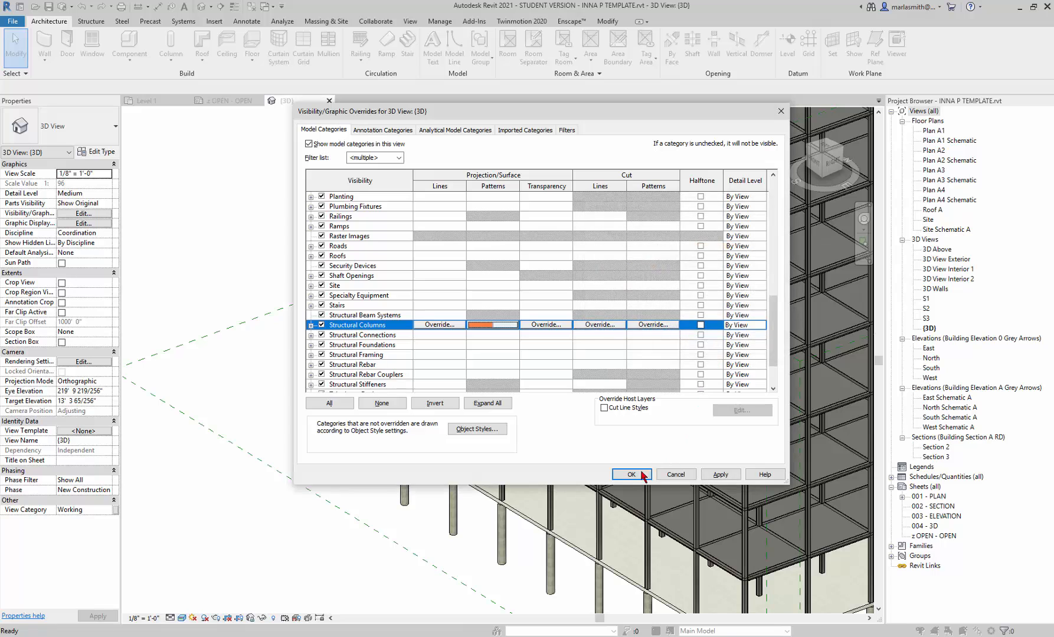
{"action": "left_click", "coordinate": [631, 473]}
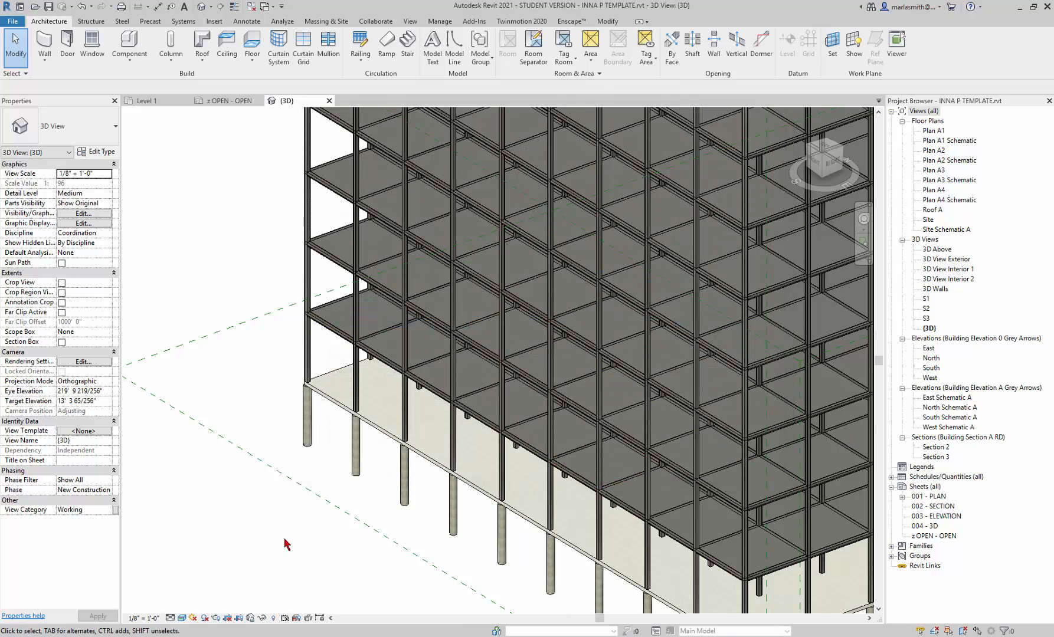
{"action": "left_click", "coordinate": [183, 618]}
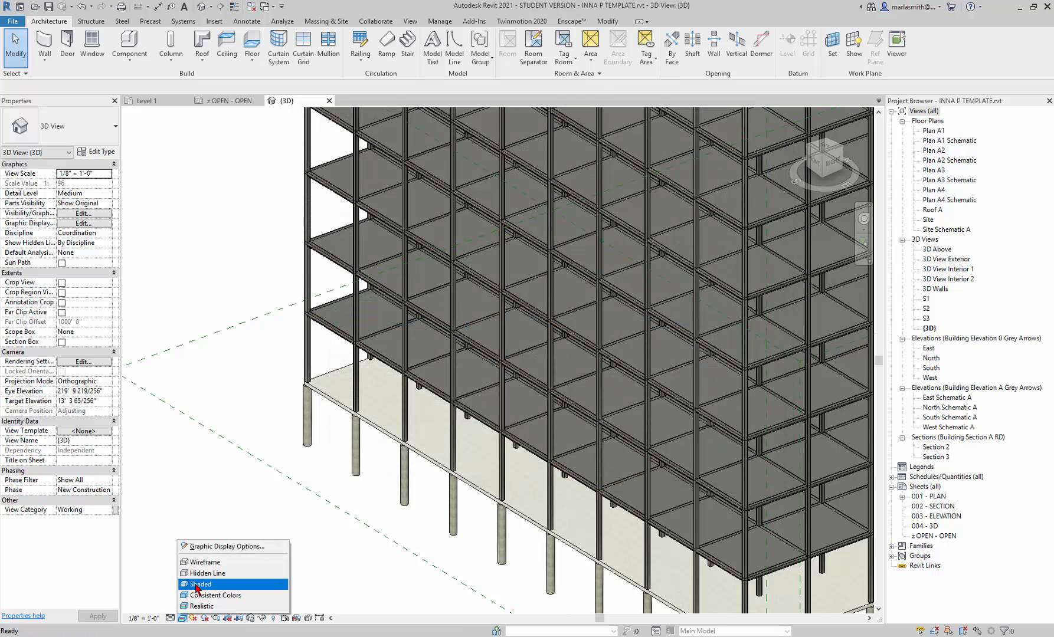
{"action": "left_click", "coordinate": [236, 589]}
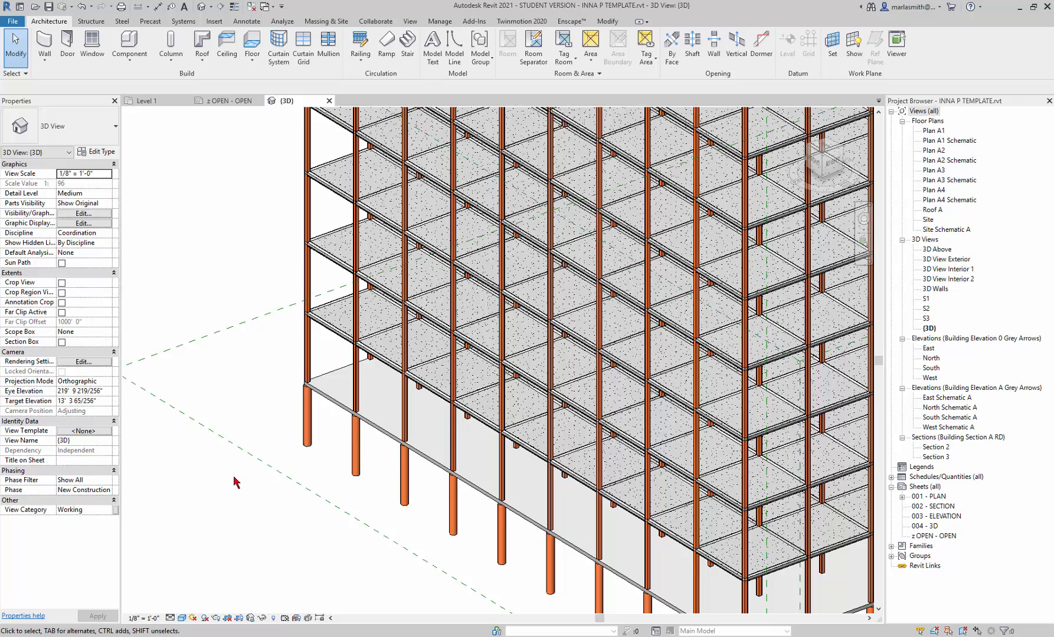
Step: Undo the structural columns' pattern override and set the 3D view's visual style to Shaded
{"action": "key", "text": "s"}
{"action": "key", "text": "d"}
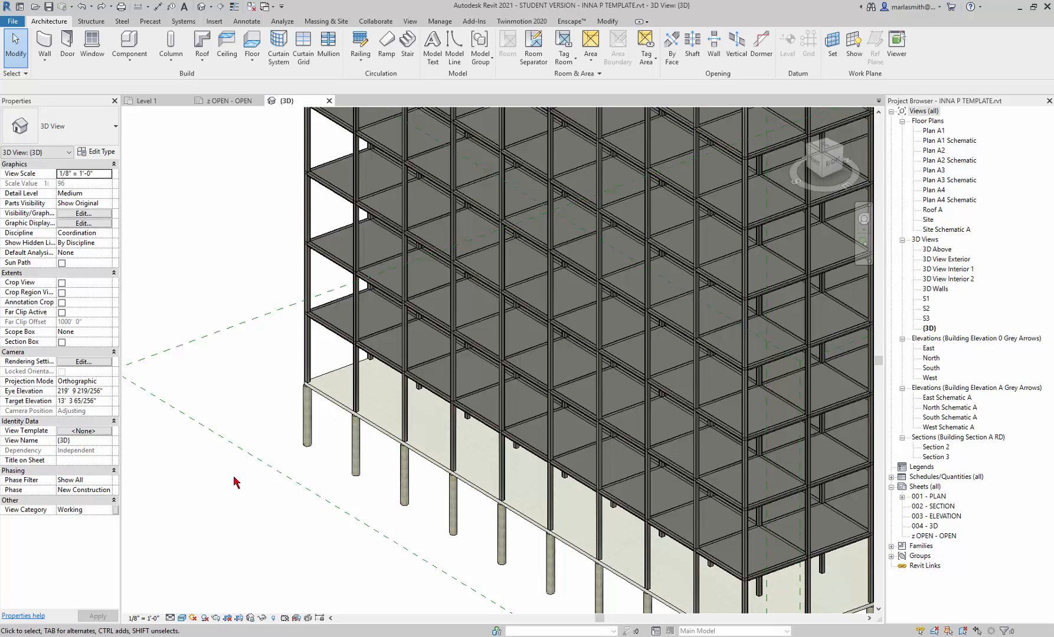
{"action": "left_click", "coordinate": [183, 618]}
{"action": "left_click", "coordinate": [195, 606]}
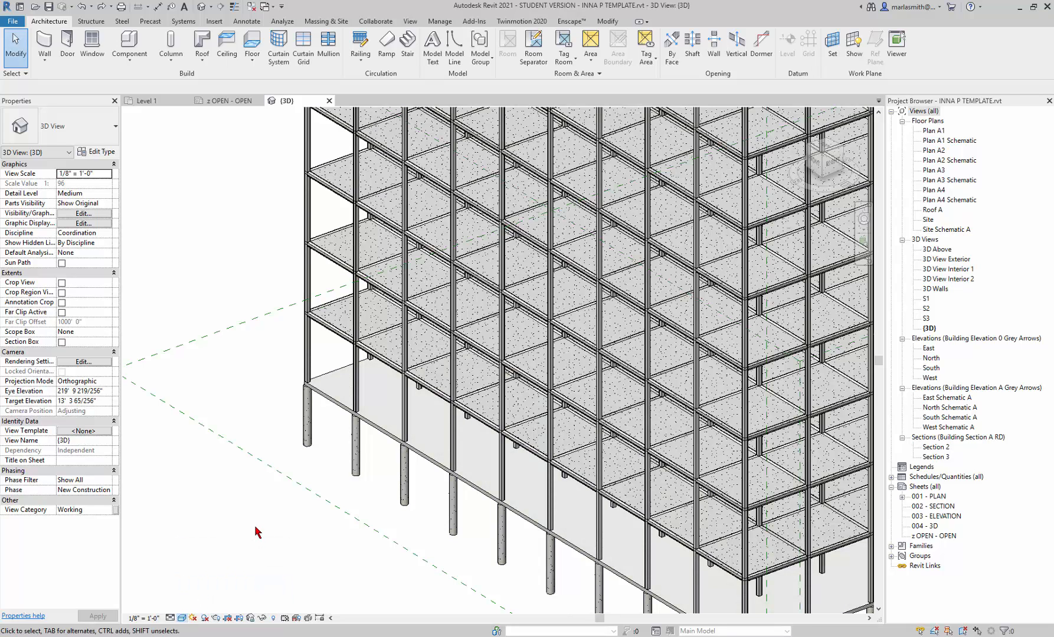
Step: Select all instances of the HSS6X6X1/2 structural column that are visible in the view
{"action": "left_click", "coordinate": [358, 377]}
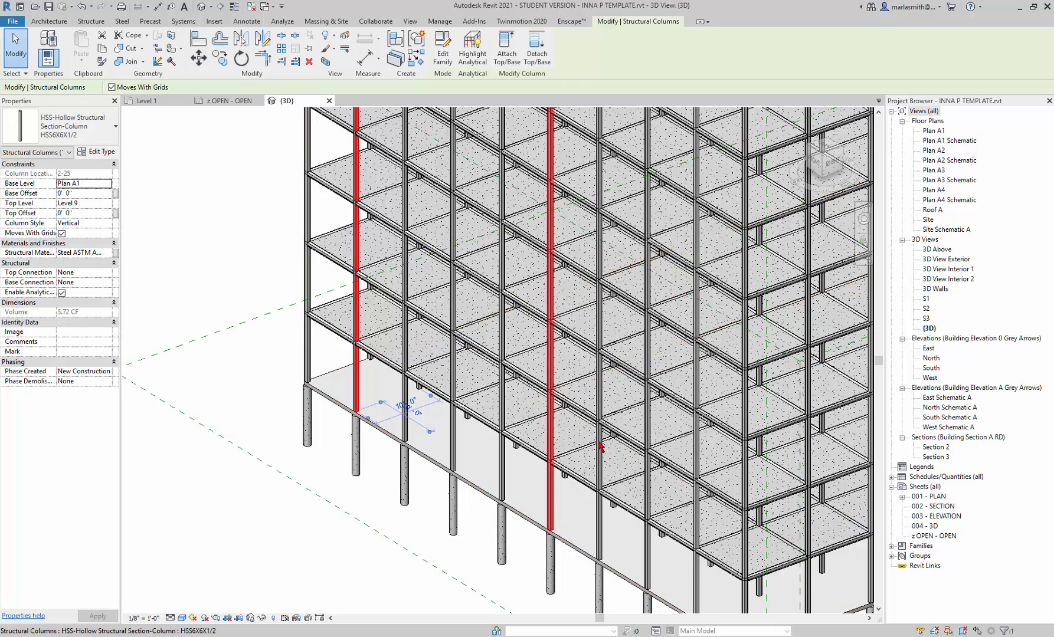
{"action": "right_click", "coordinate": [354, 369]}
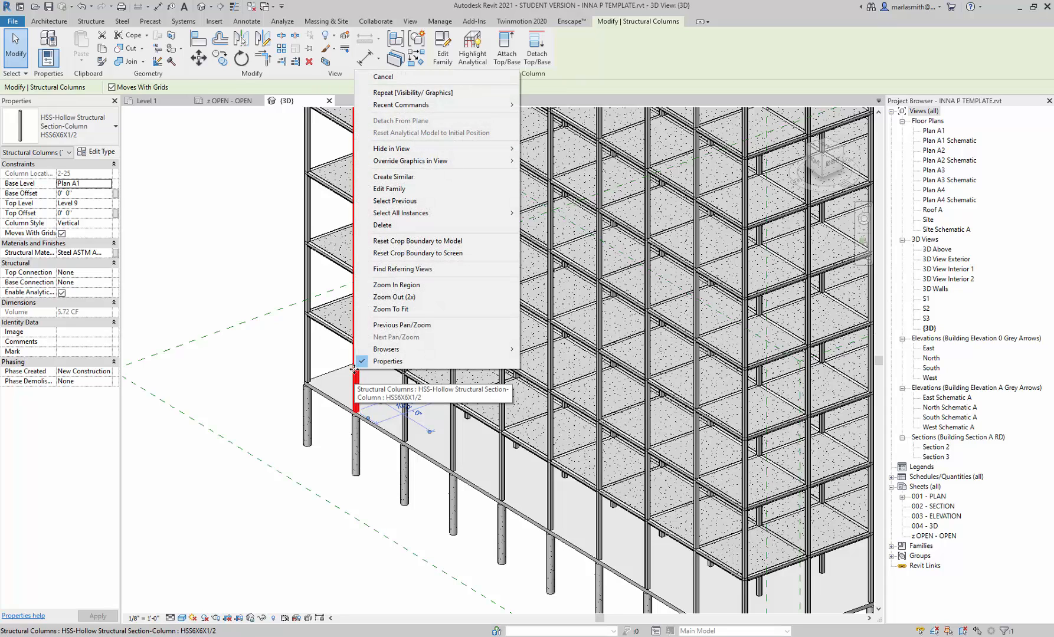
{"action": "mouse_move", "coordinate": [430, 215]}
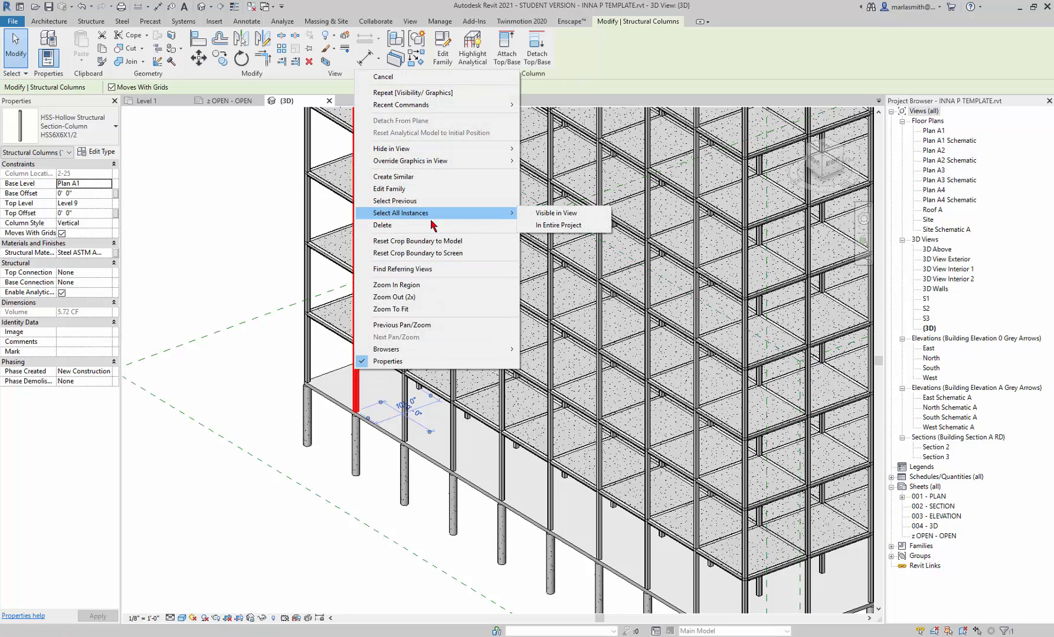
{"action": "left_click", "coordinate": [544, 218]}
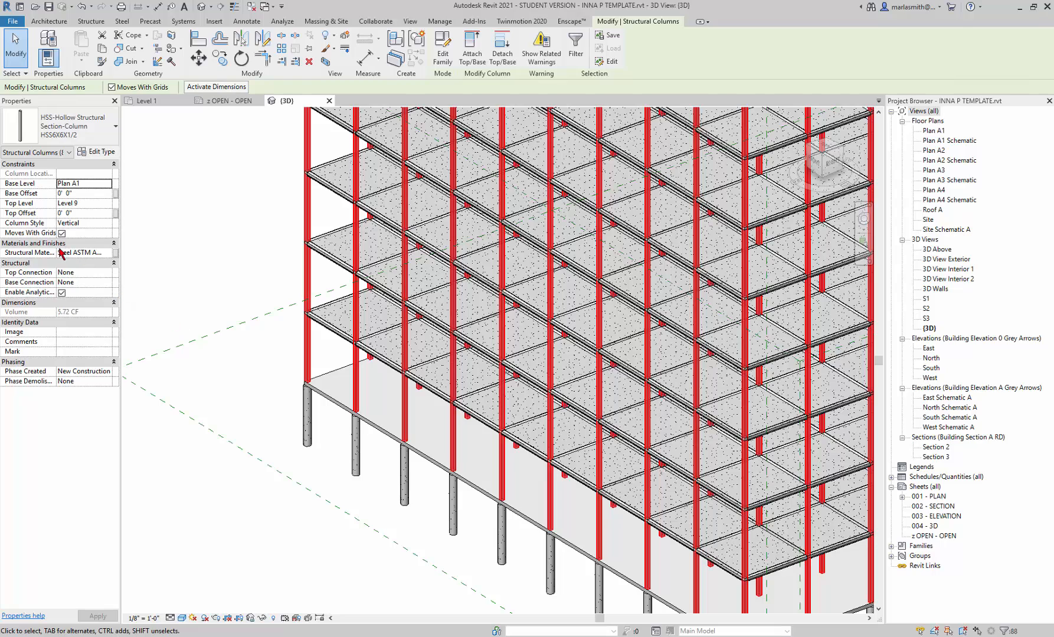
Step: In the selected columns' steel material, enable the render appearance for shading and tint the appearance RGB 255 128 64
{"action": "left_click", "coordinate": [108, 253]}
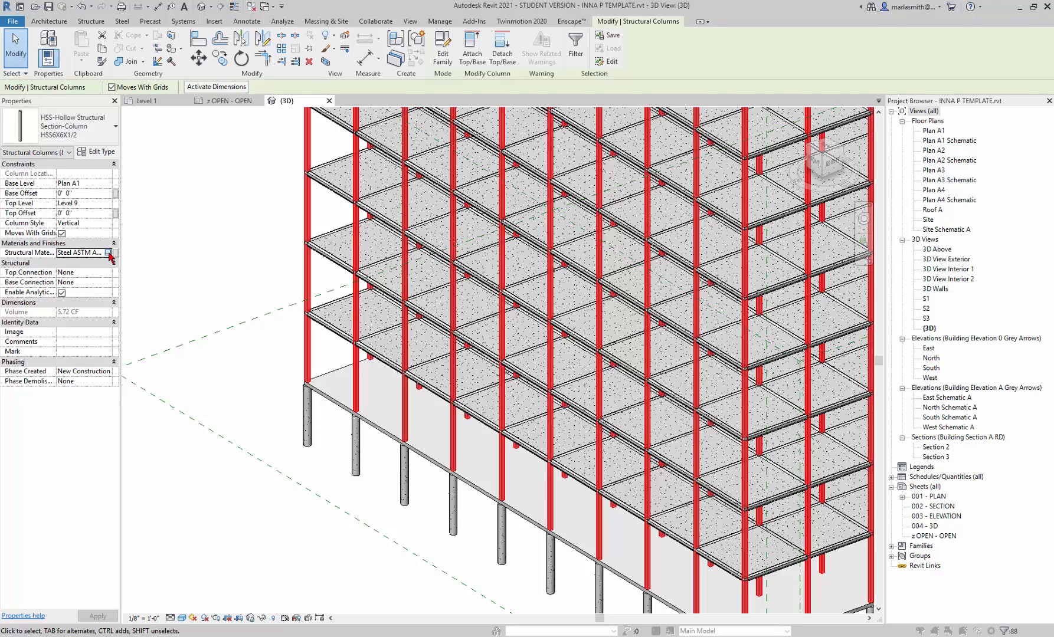
{"action": "left_click", "coordinate": [108, 253]}
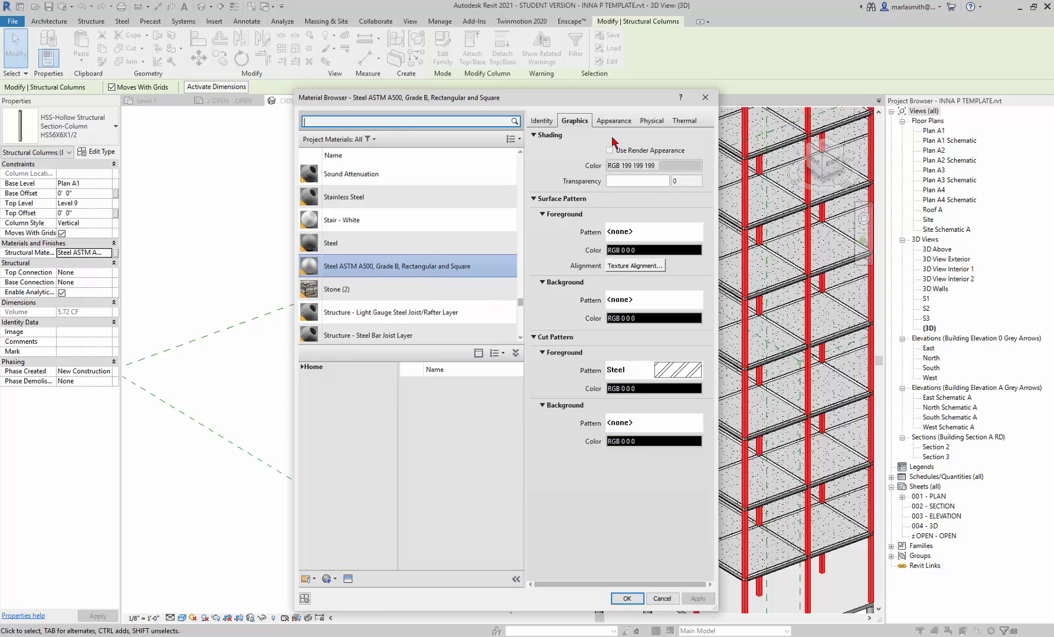
{"action": "left_click", "coordinate": [609, 151]}
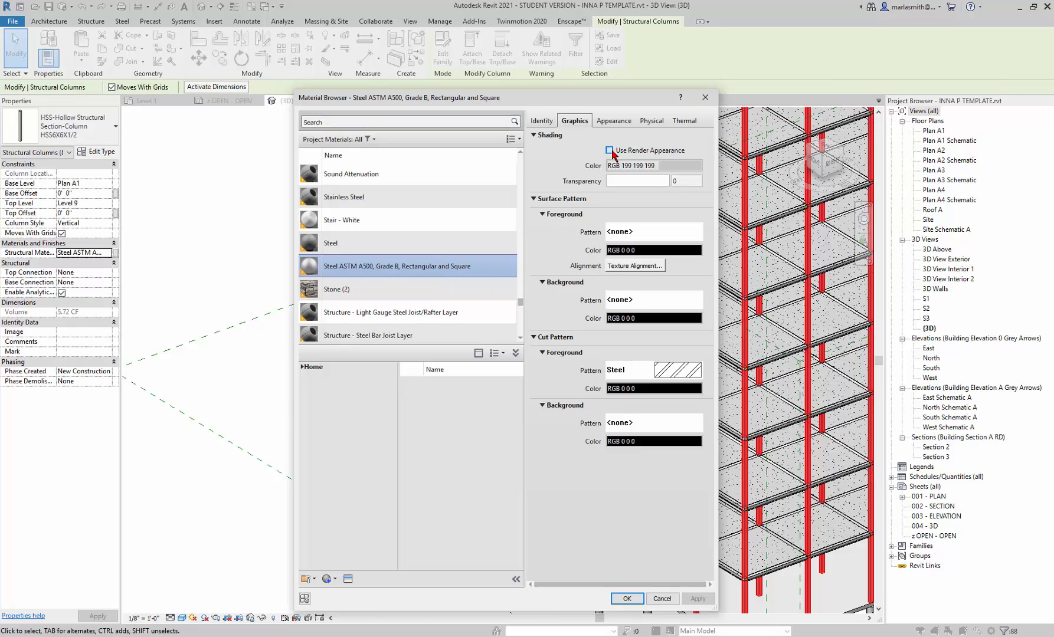
{"action": "left_click", "coordinate": [621, 123]}
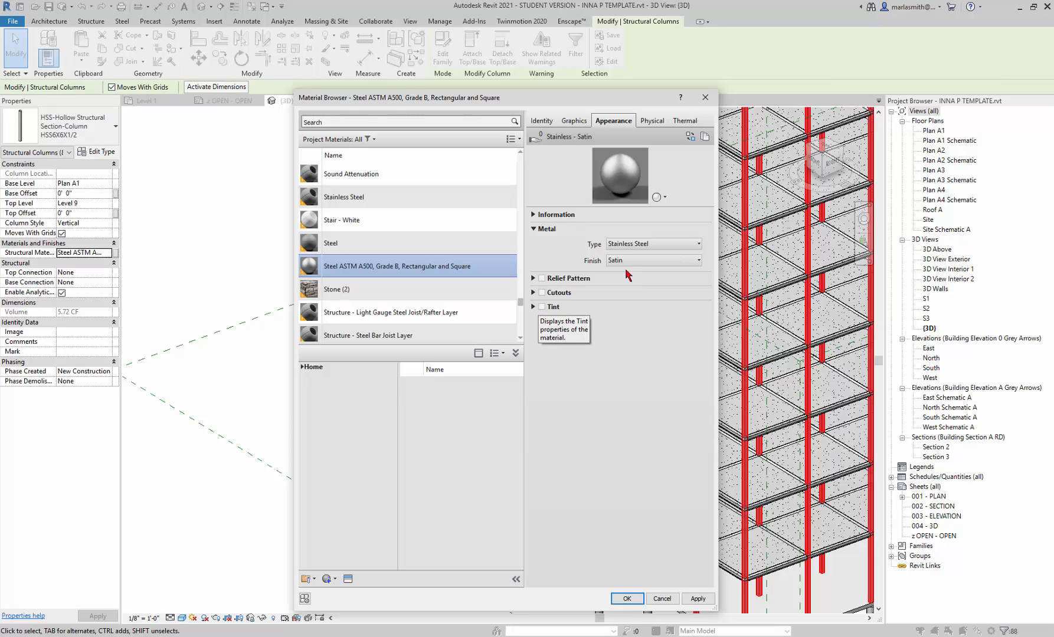
{"action": "left_click", "coordinate": [541, 306]}
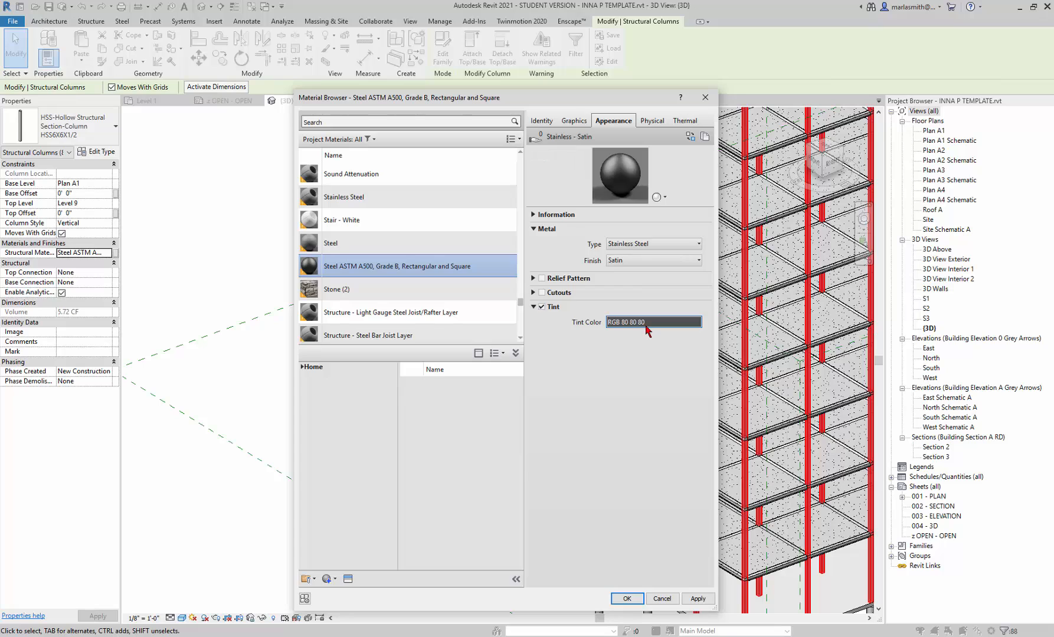
{"action": "left_click", "coordinate": [649, 323]}
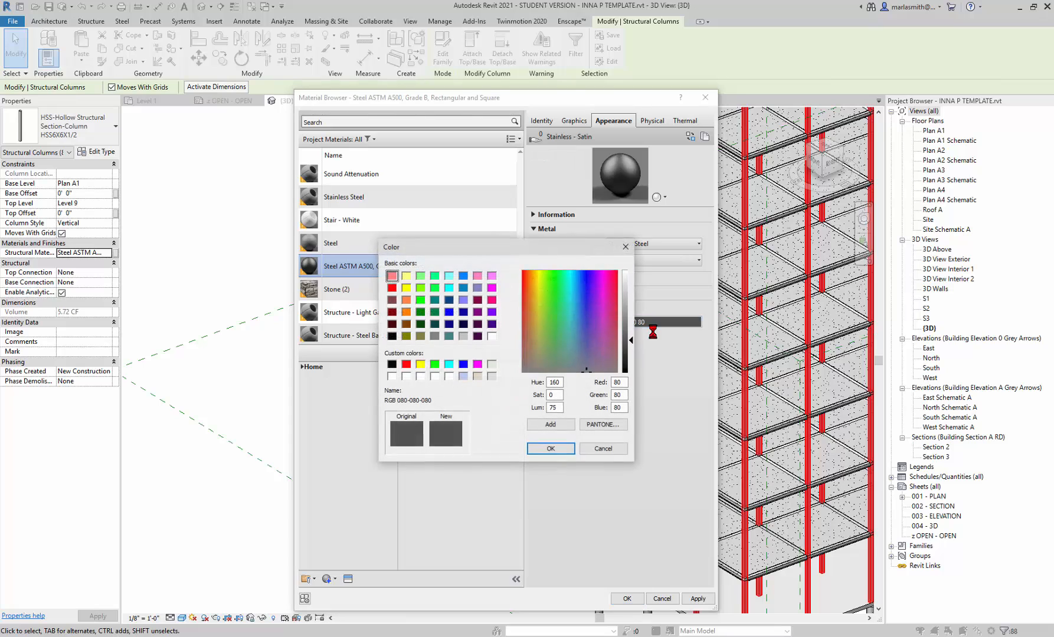
{"action": "left_click", "coordinate": [406, 301]}
{"action": "left_click", "coordinate": [557, 450]}
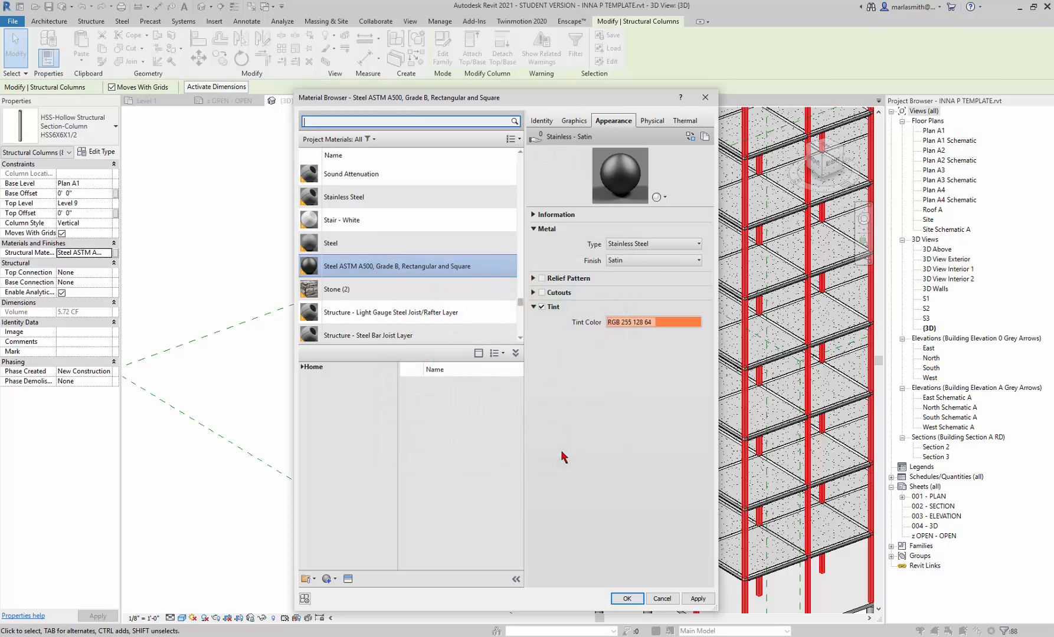
Step: Turn off the steel material's render appearance for shading, set its shading color to RGB 255 128 64, and apply it
{"action": "left_click", "coordinate": [574, 121]}
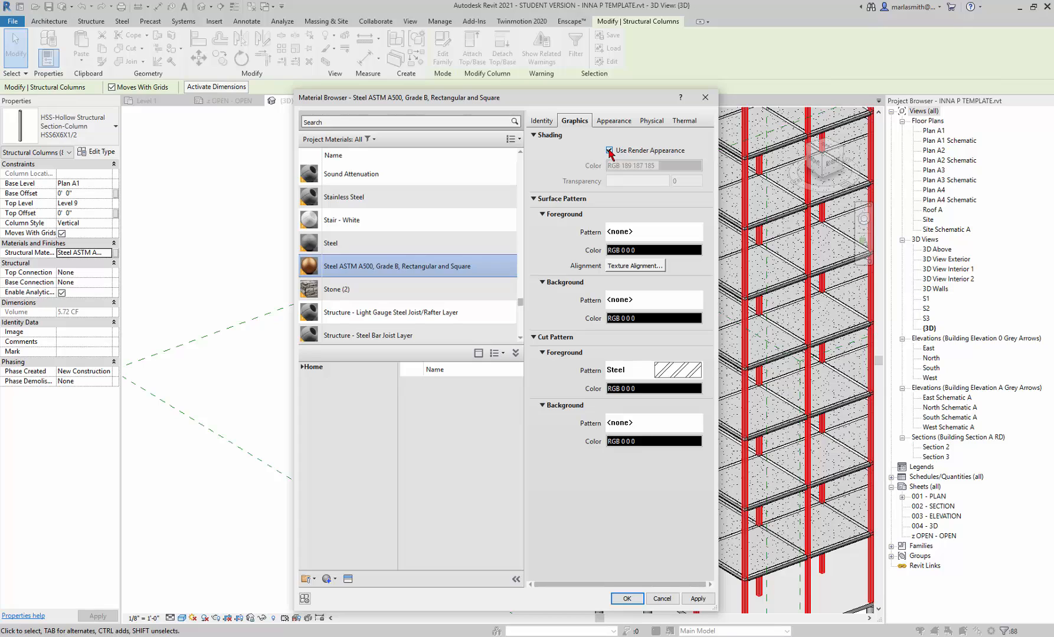
{"action": "left_click", "coordinate": [610, 151]}
{"action": "left_click", "coordinate": [658, 167]}
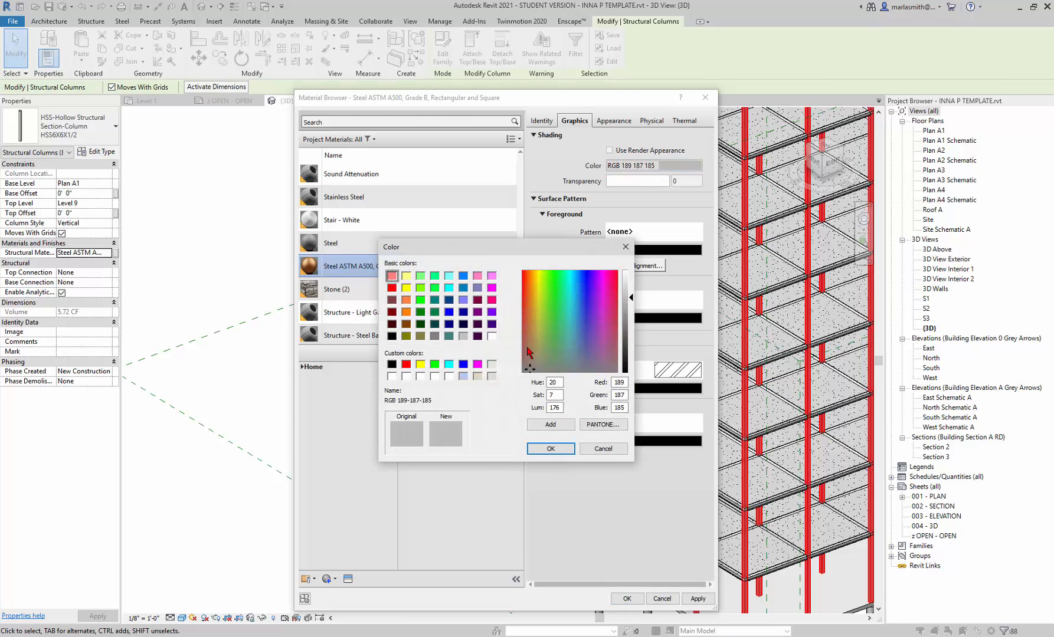
{"action": "left_click", "coordinate": [406, 300]}
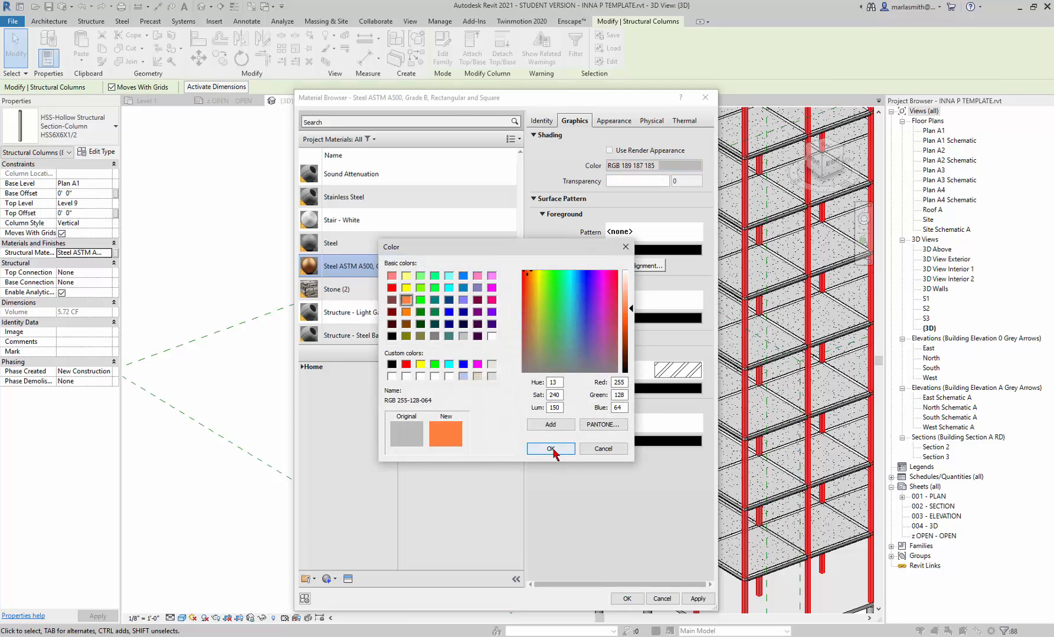
{"action": "left_click", "coordinate": [550, 448]}
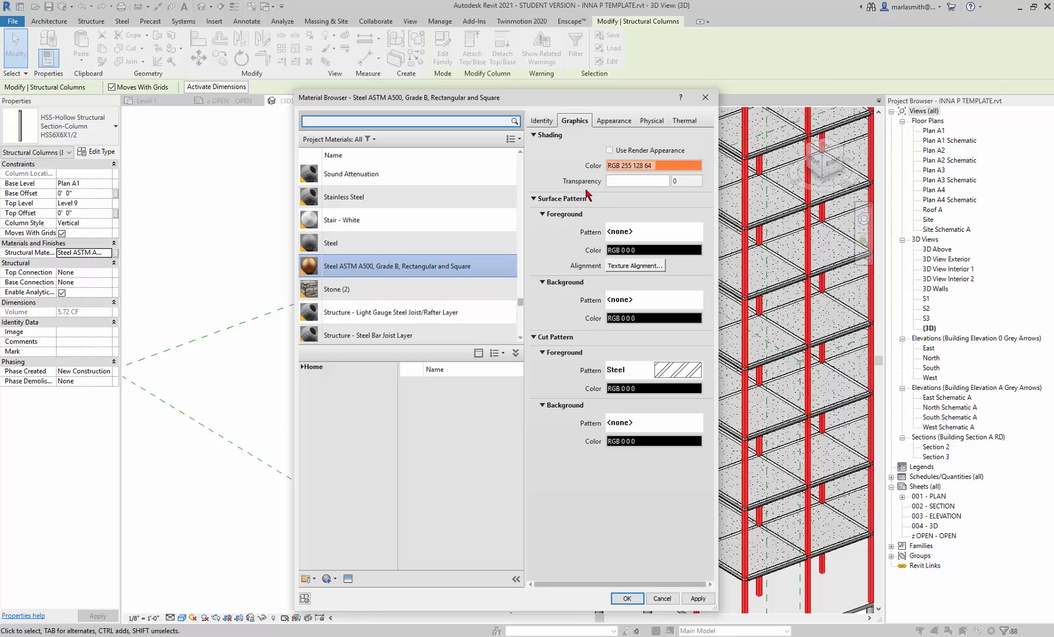
{"action": "left_click", "coordinate": [632, 601]}
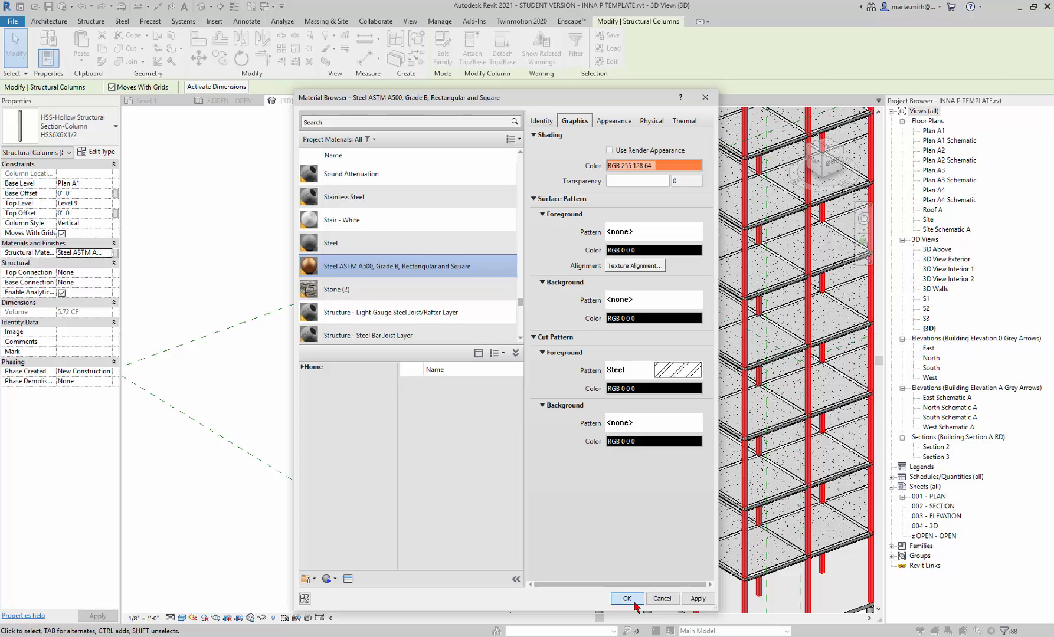
{"action": "left_click", "coordinate": [634, 602]}
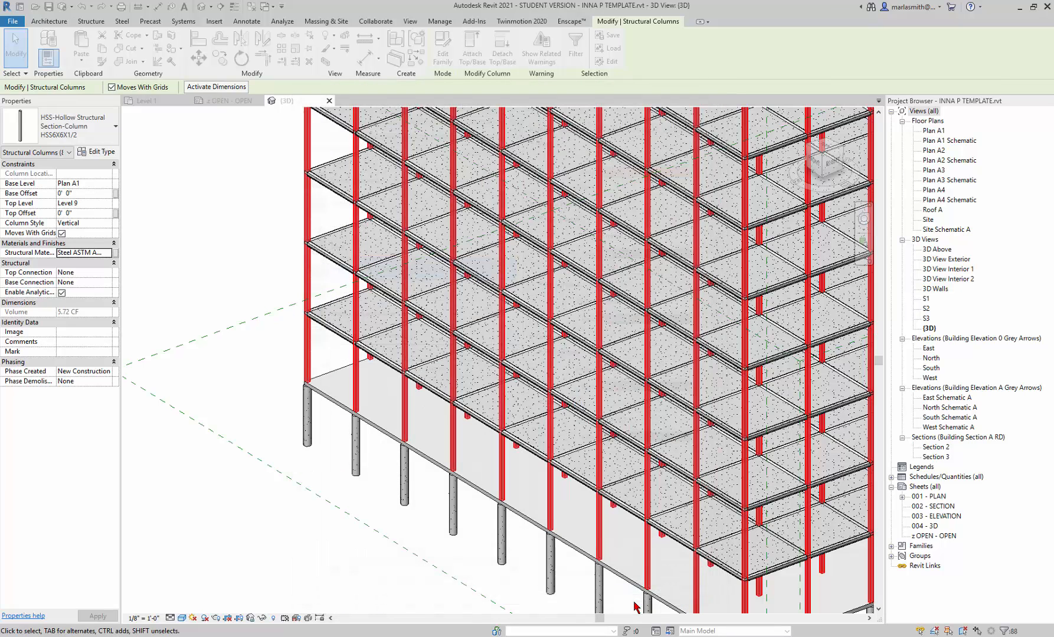
{"action": "left_click", "coordinate": [253, 484]}
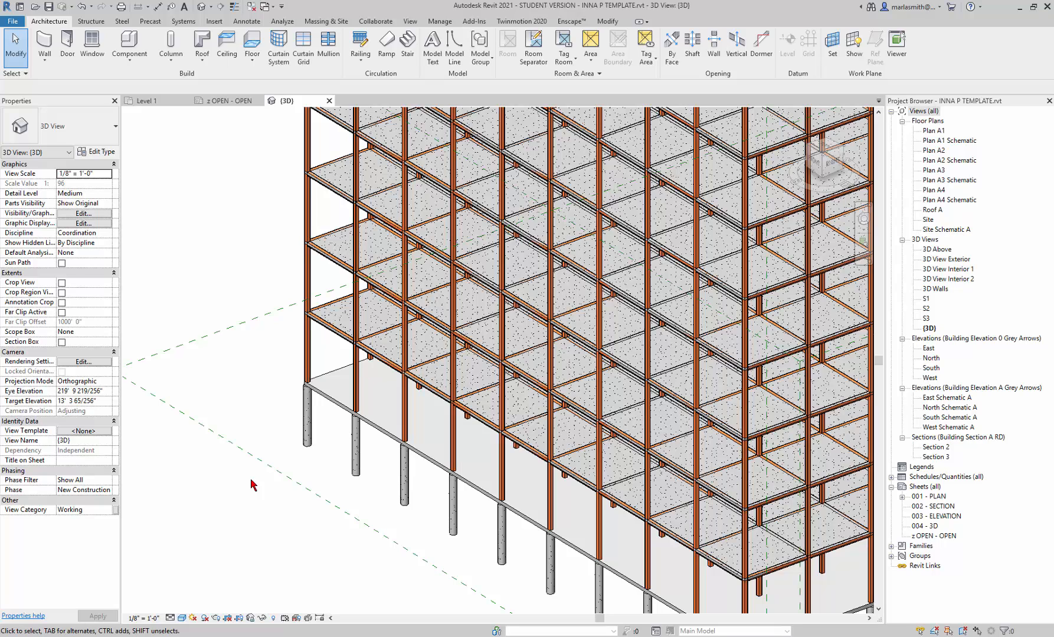
Step: Select a perimeter HSS6X6X1/2 beam beneath the Plan A2 floor edge to examine its structural material
{"action": "scroll", "coordinate": [443, 416], "scroll_direction": "up", "scroll_amount": 5}
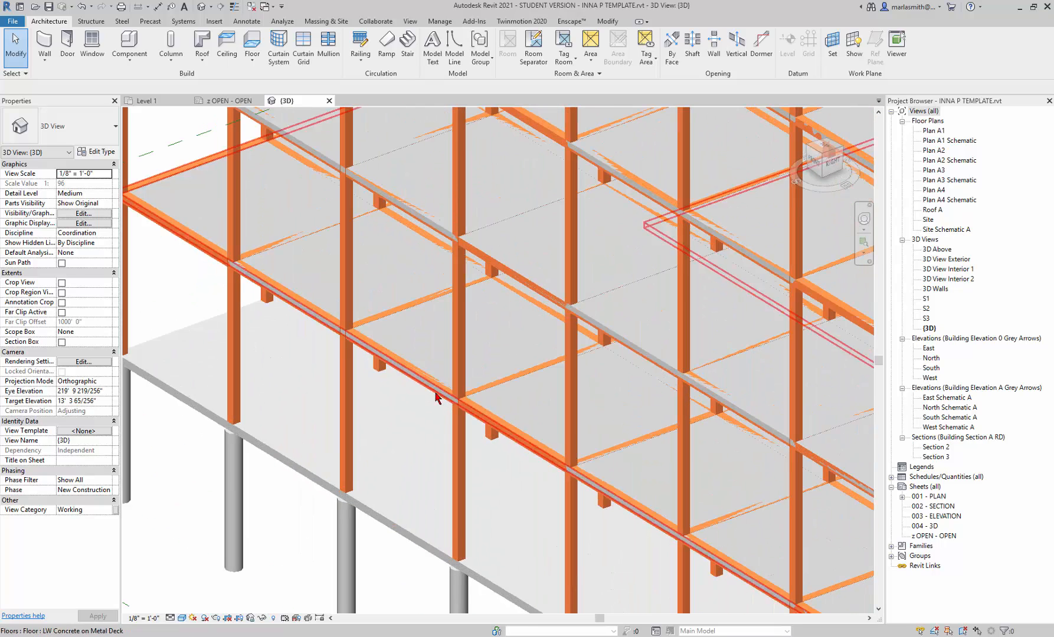
{"action": "left_click", "coordinate": [434, 392]}
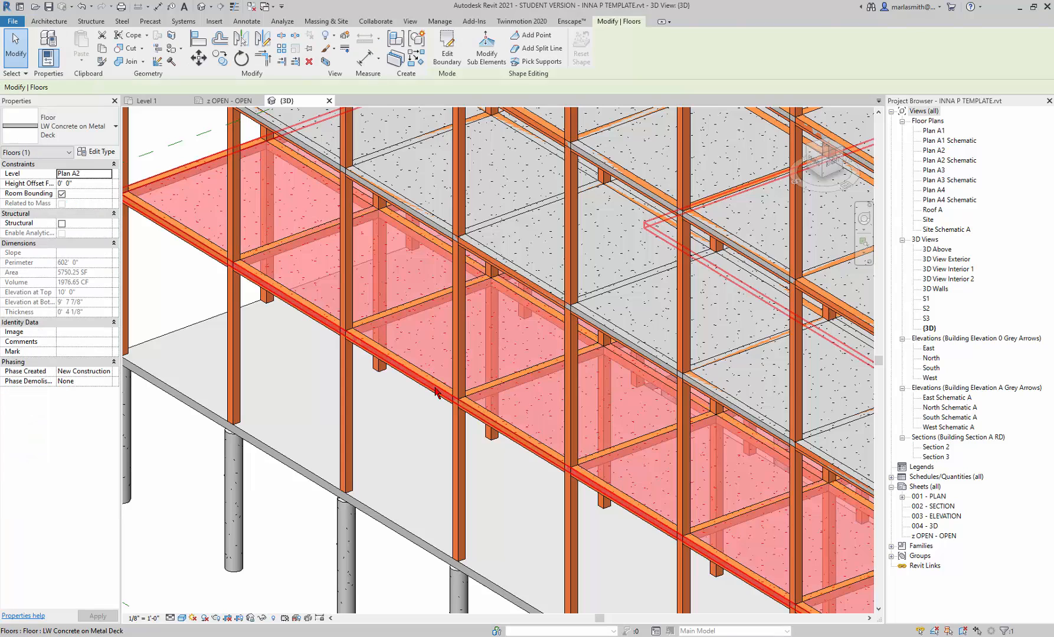
{"action": "key", "text": "Tab"}
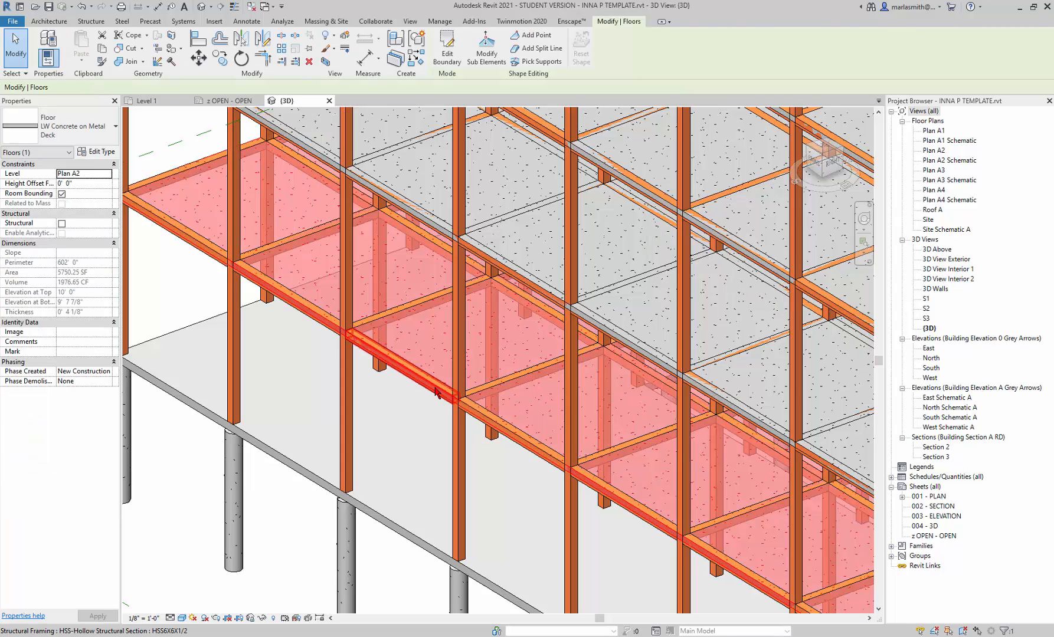
{"action": "left_click", "coordinate": [434, 390]}
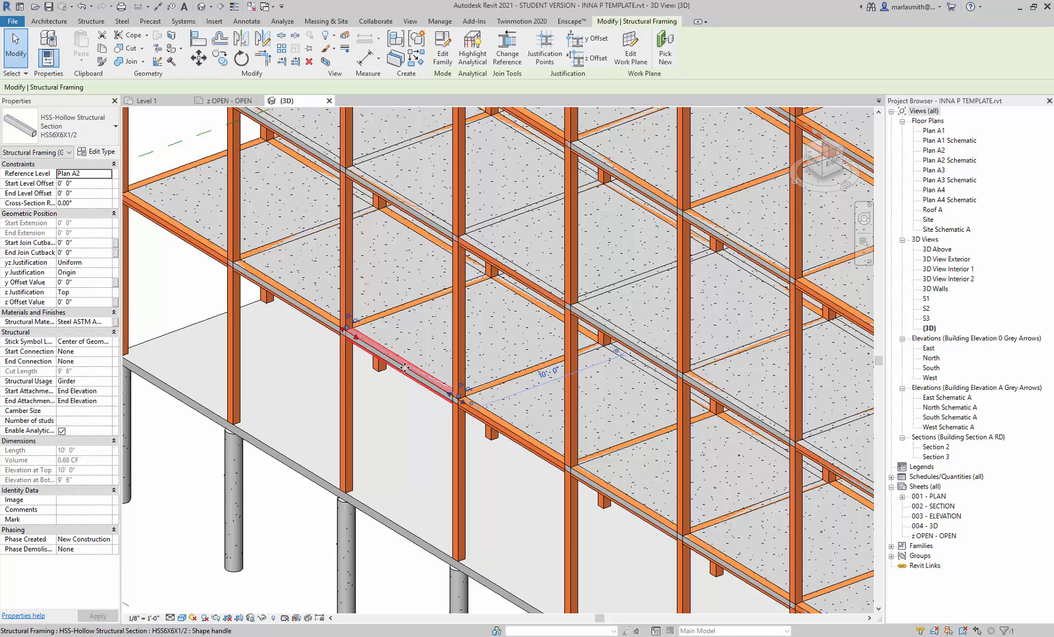
{"action": "scroll", "coordinate": [395, 344], "scroll_direction": "down", "scroll_amount": 5}
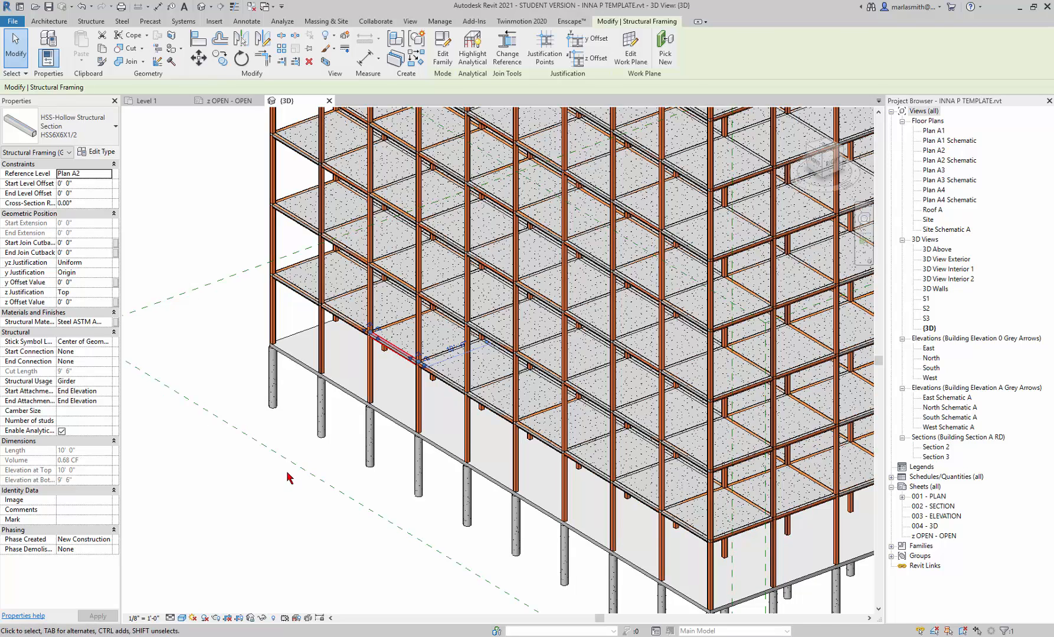
{"action": "key", "text": "Escape"}
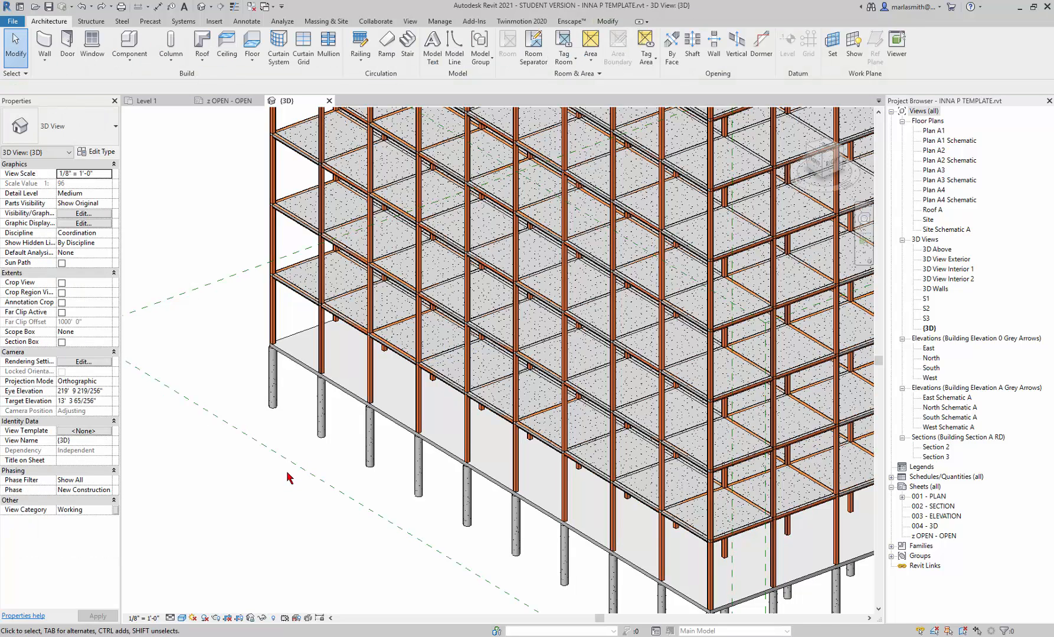
Step: Undo the color change made to the steel material
{"action": "key", "text": "ctrl+z"}
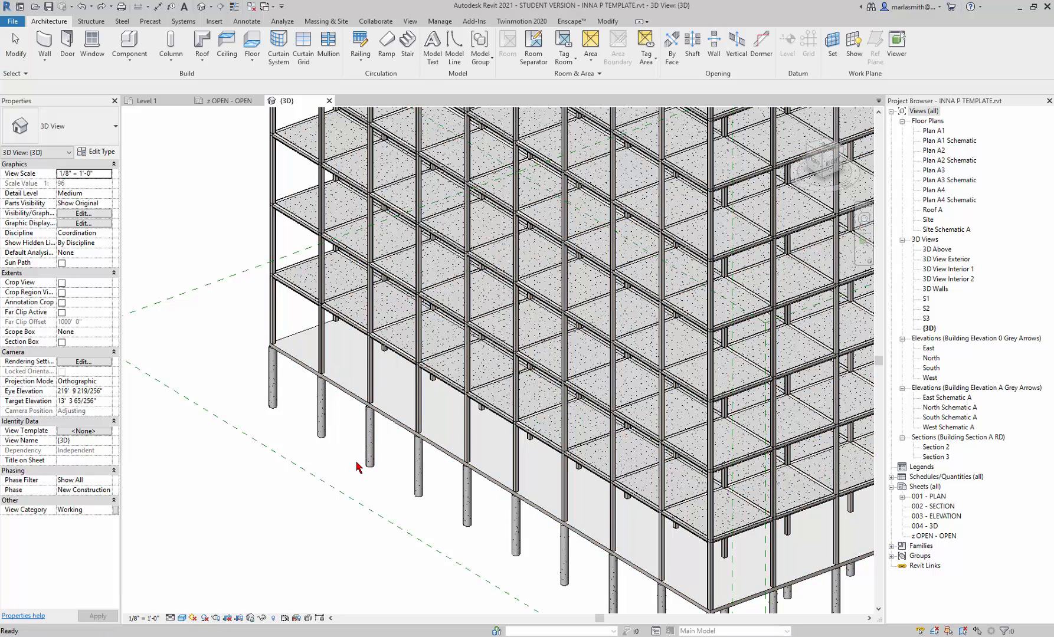
Step: Select all the HSS6X6X1/2 structural columns from one perimeter column and open their structural material for editing
{"action": "left_click", "coordinate": [369, 382]}
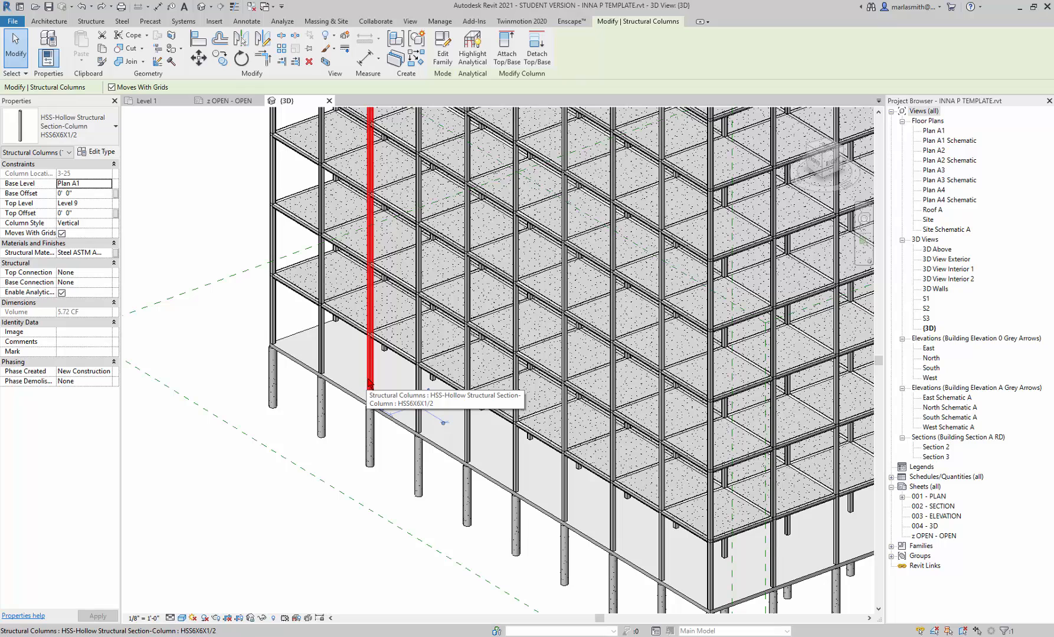
{"action": "right_click", "coordinate": [368, 382]}
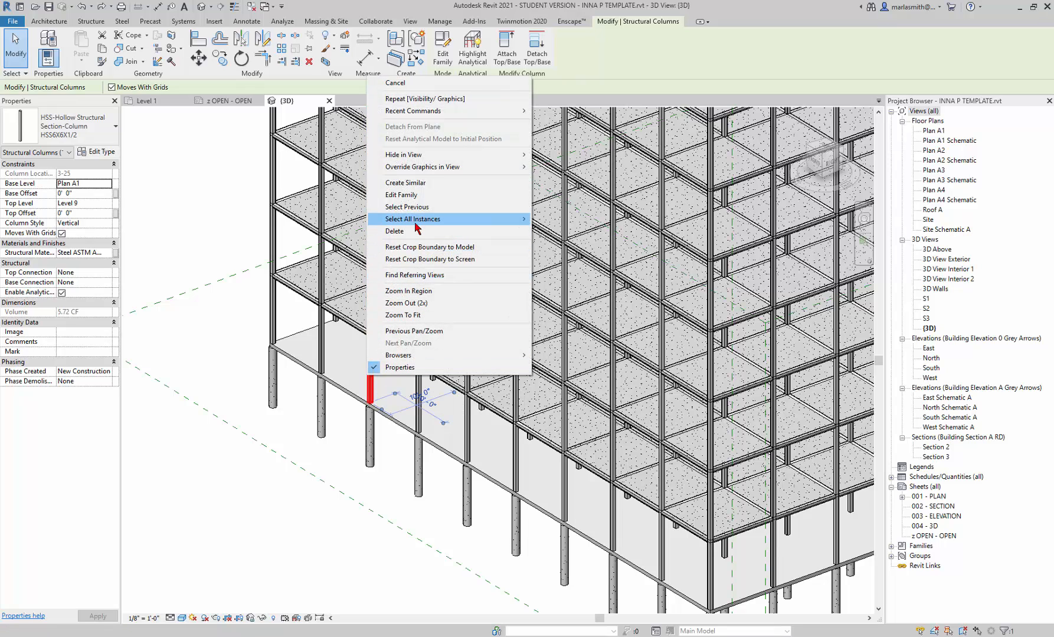
{"action": "mouse_move", "coordinate": [417, 227]}
{"action": "left_click", "coordinate": [558, 222]}
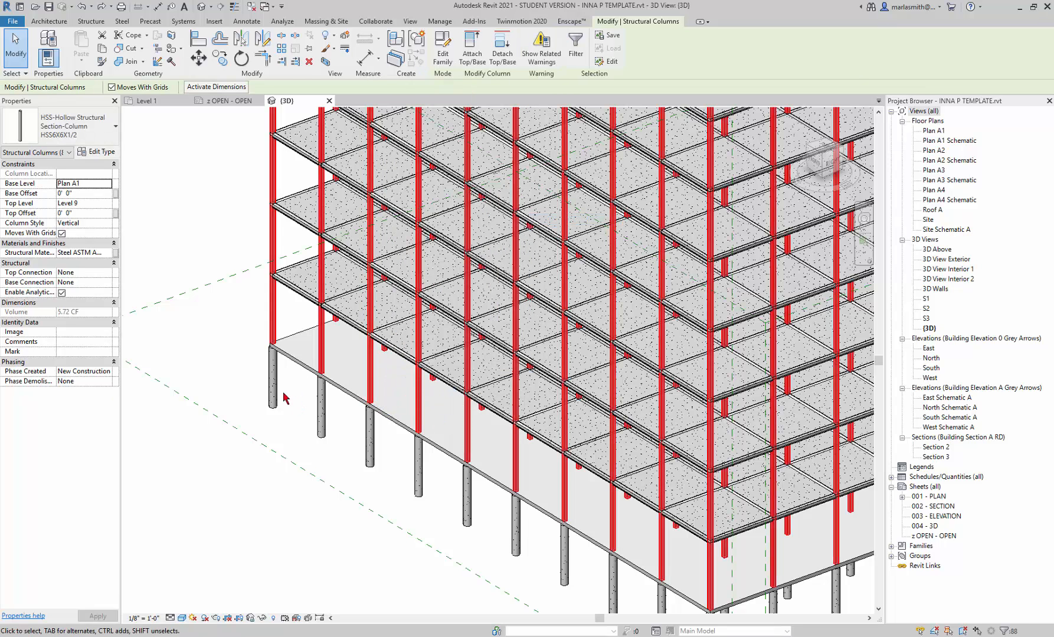
{"action": "left_click", "coordinate": [109, 254]}
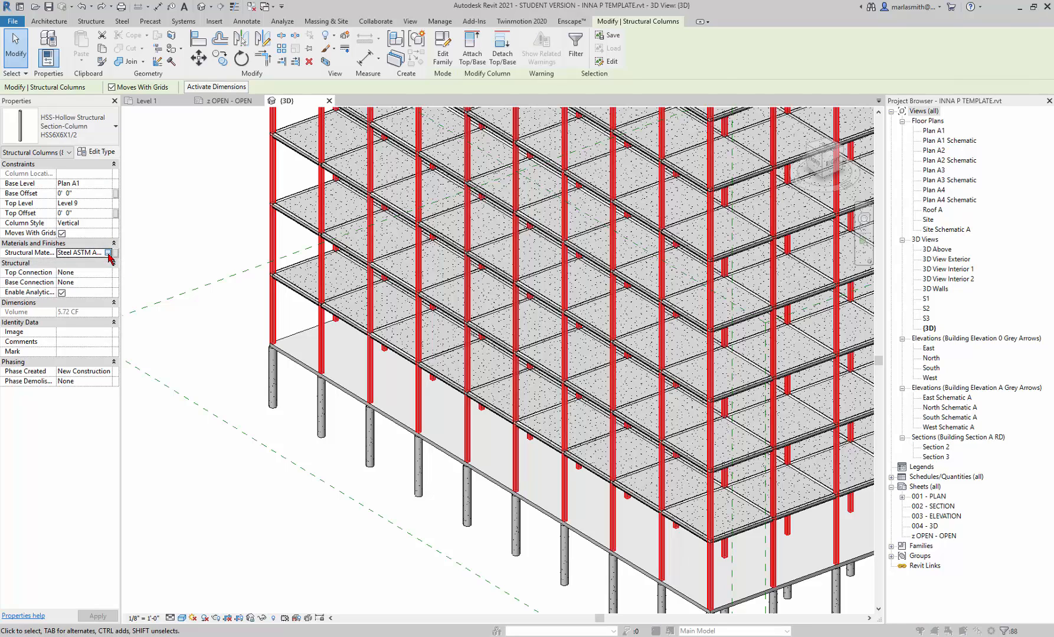
{"action": "left_click", "coordinate": [110, 253]}
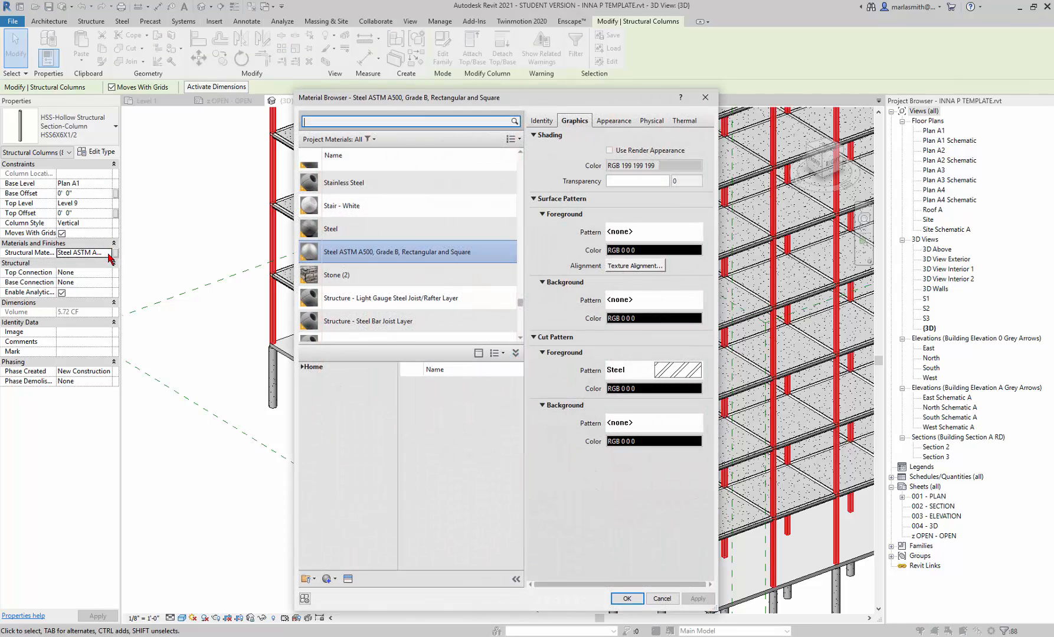
Step: Create a new material for the selected columns and name it Steel Columns Orange
{"action": "left_click", "coordinate": [335, 579]}
{"action": "left_click", "coordinate": [337, 580]}
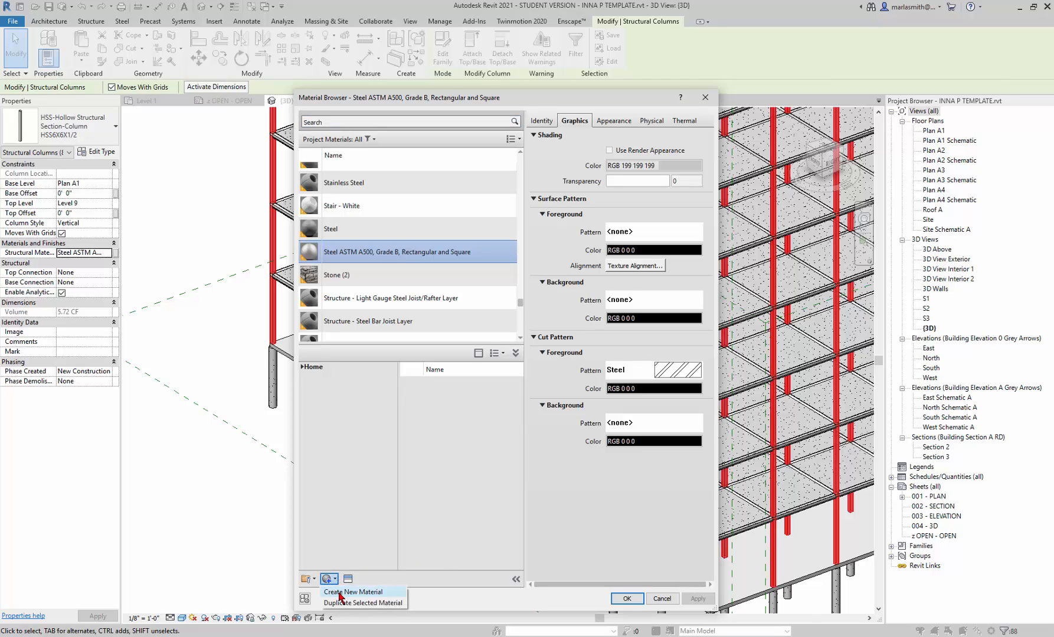
{"action": "left_click", "coordinate": [339, 592]}
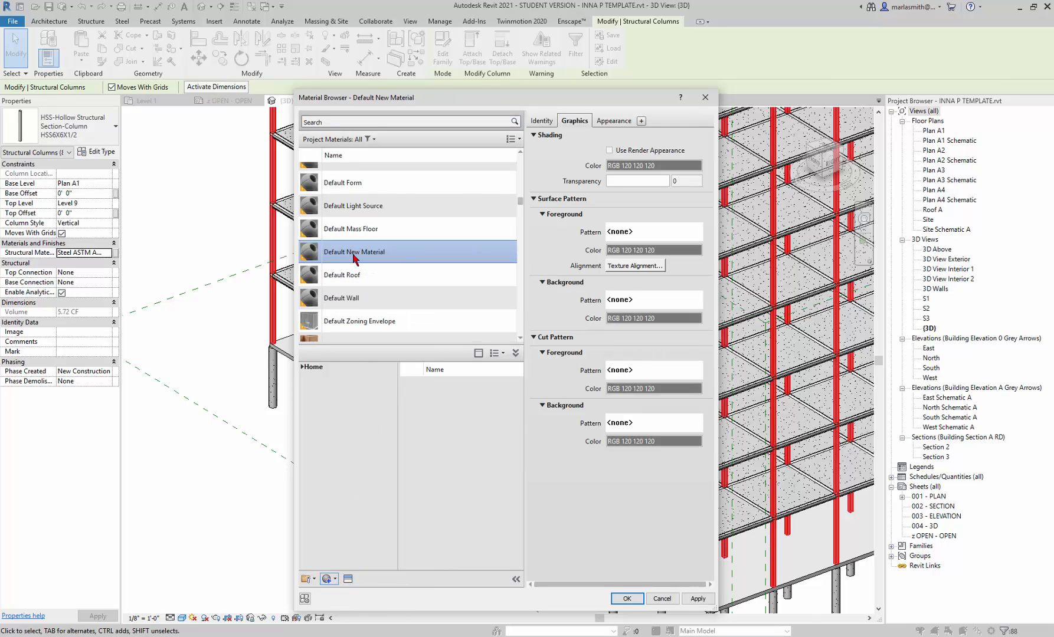
{"action": "right_click", "coordinate": [354, 256]}
{"action": "left_click", "coordinate": [376, 290]}
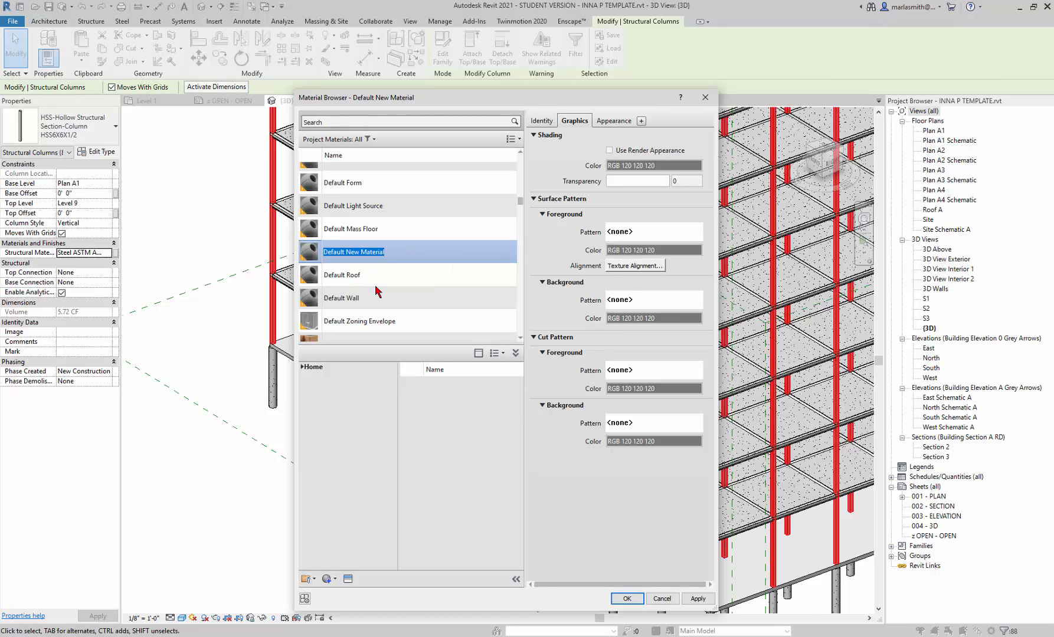
{"action": "type", "text": "S"}
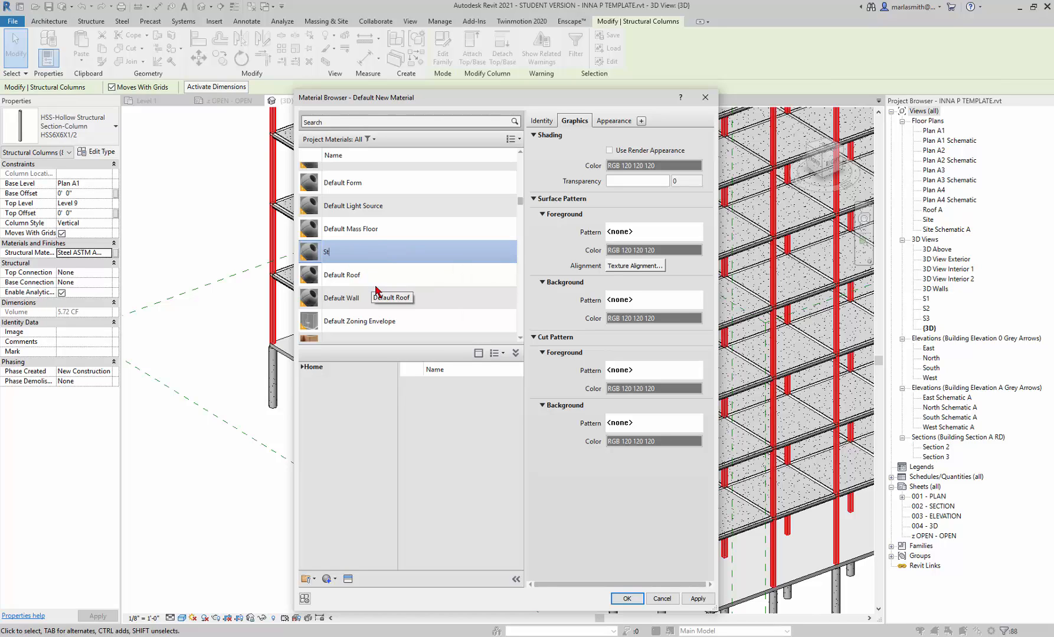
{"action": "type", "text": "teel Columns Orange"}
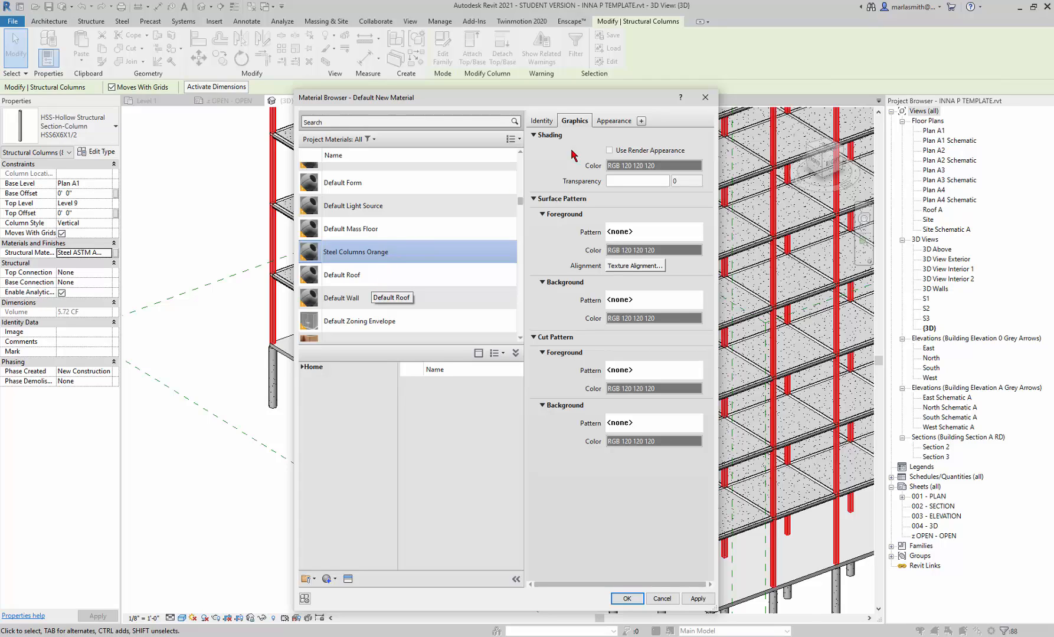
Step: Use the render appearance for the new material's shading and set its generic appearance color to RGB 255 128 64
{"action": "left_click", "coordinate": [610, 151]}
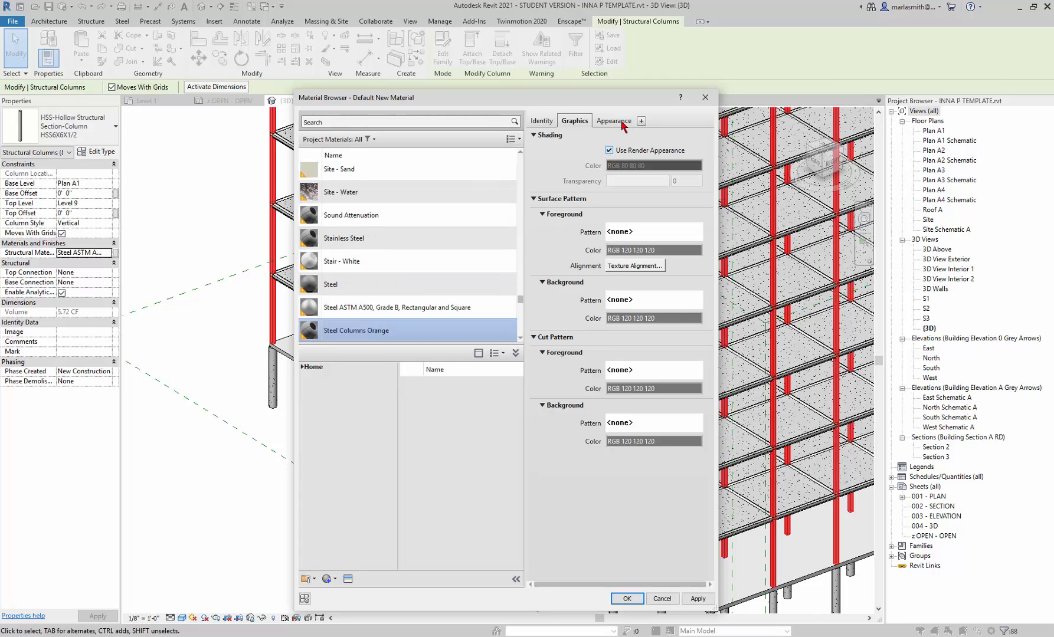
{"action": "left_click", "coordinate": [614, 121]}
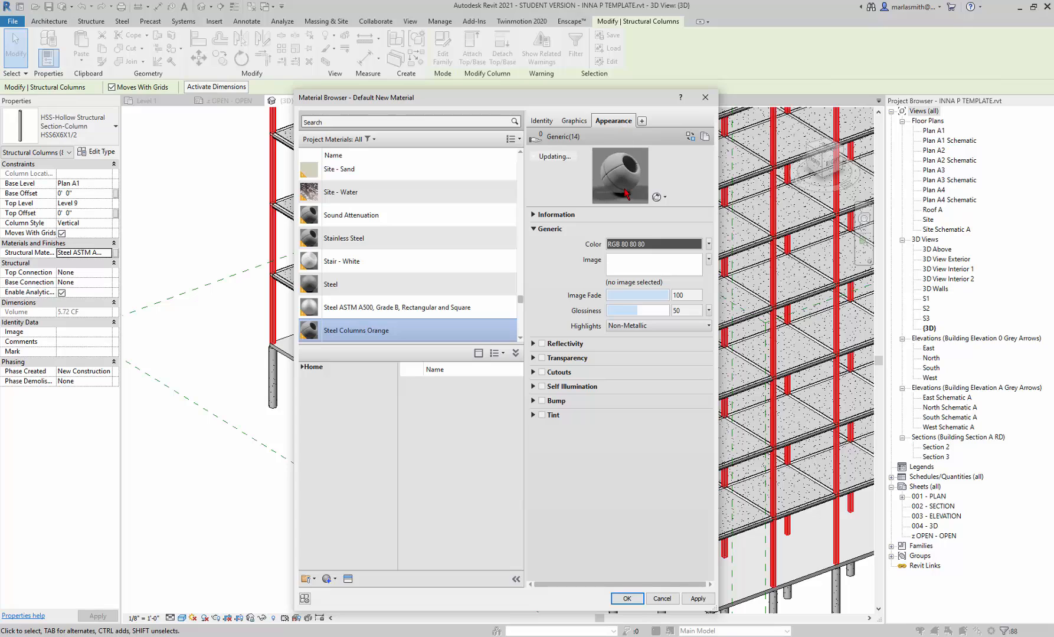
{"action": "left_click", "coordinate": [626, 247]}
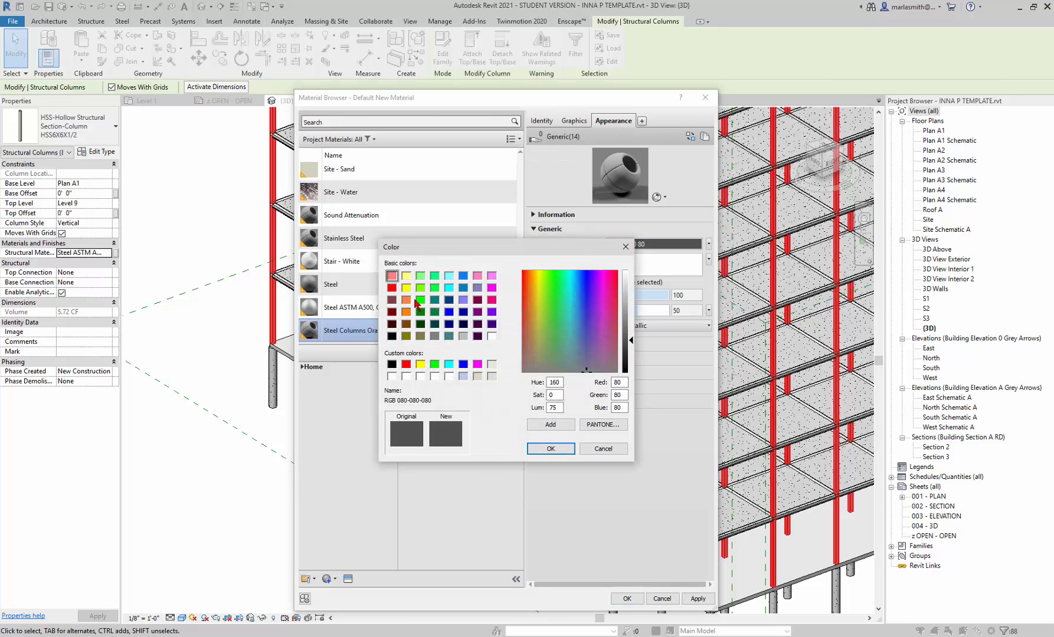
{"action": "left_click", "coordinate": [407, 300]}
{"action": "left_click", "coordinate": [555, 448]}
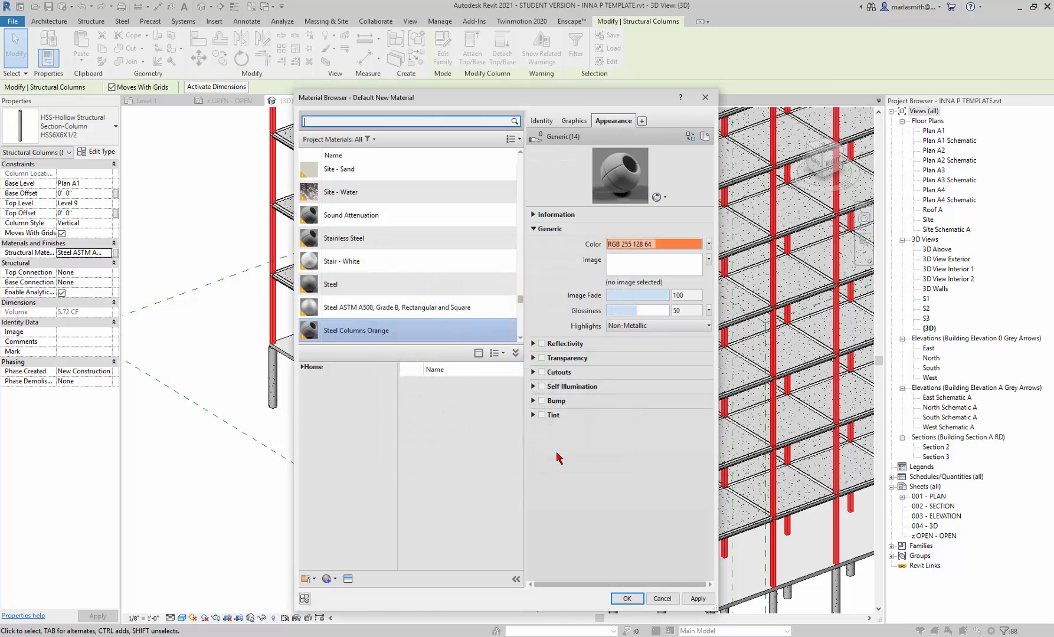
Step: Set the new material's cut foreground pattern to Steel, assign the material to the columns, and deselect them
{"action": "left_click", "coordinate": [571, 121]}
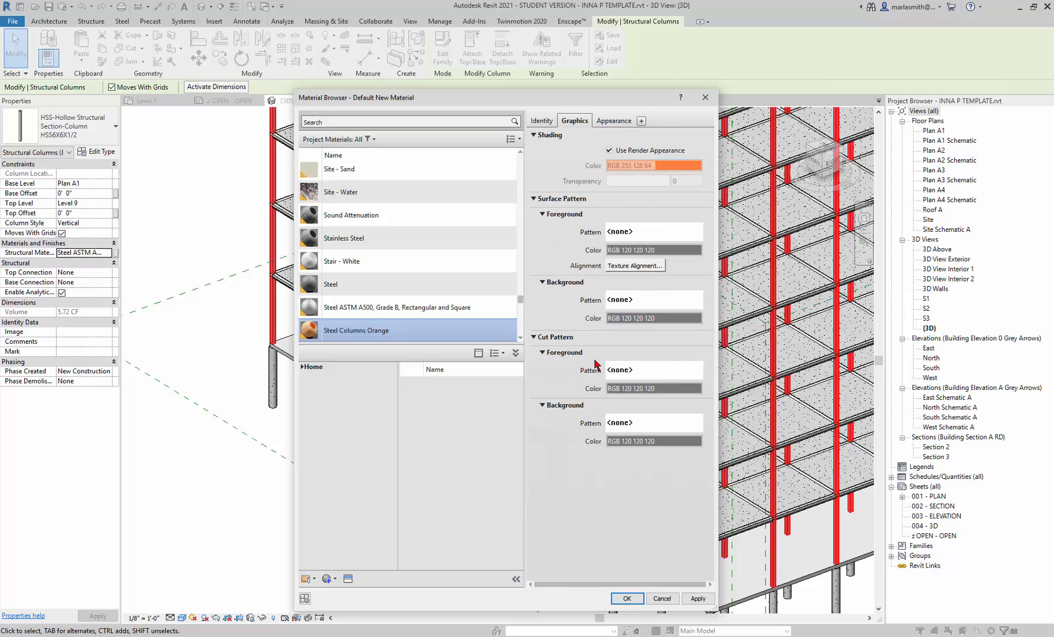
{"action": "left_click", "coordinate": [642, 372]}
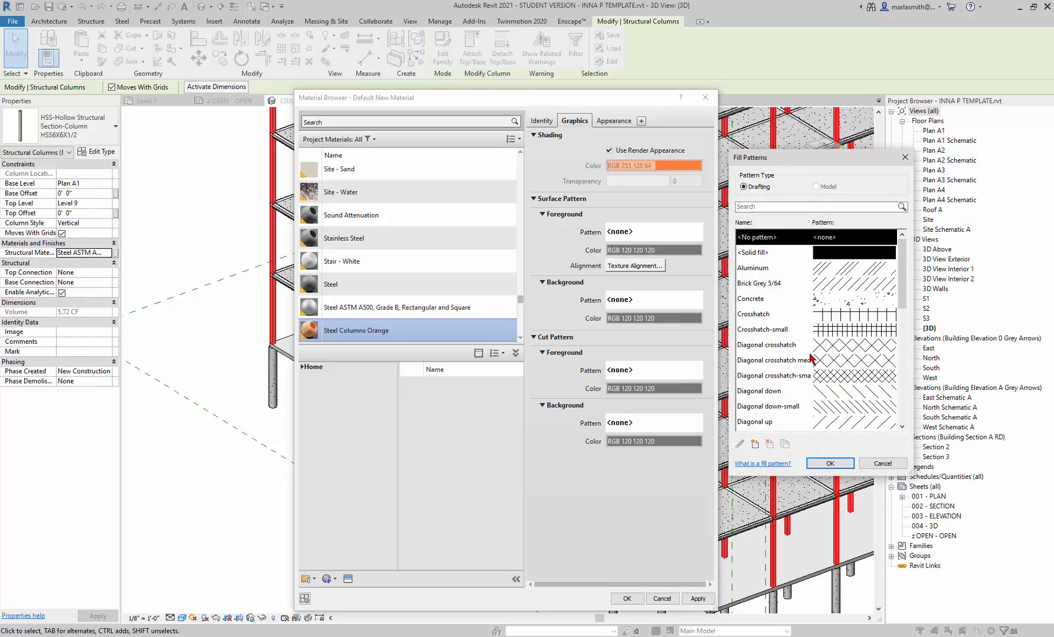
{"action": "scroll", "coordinate": [818, 327], "scroll_direction": "down", "scroll_amount": 7}
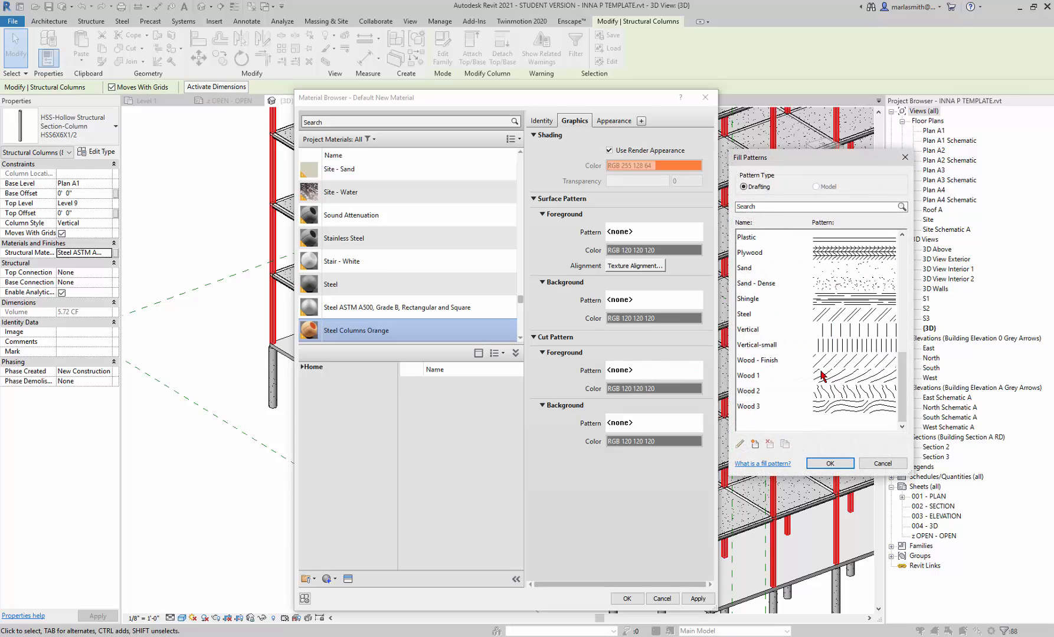
{"action": "left_click", "coordinate": [851, 316]}
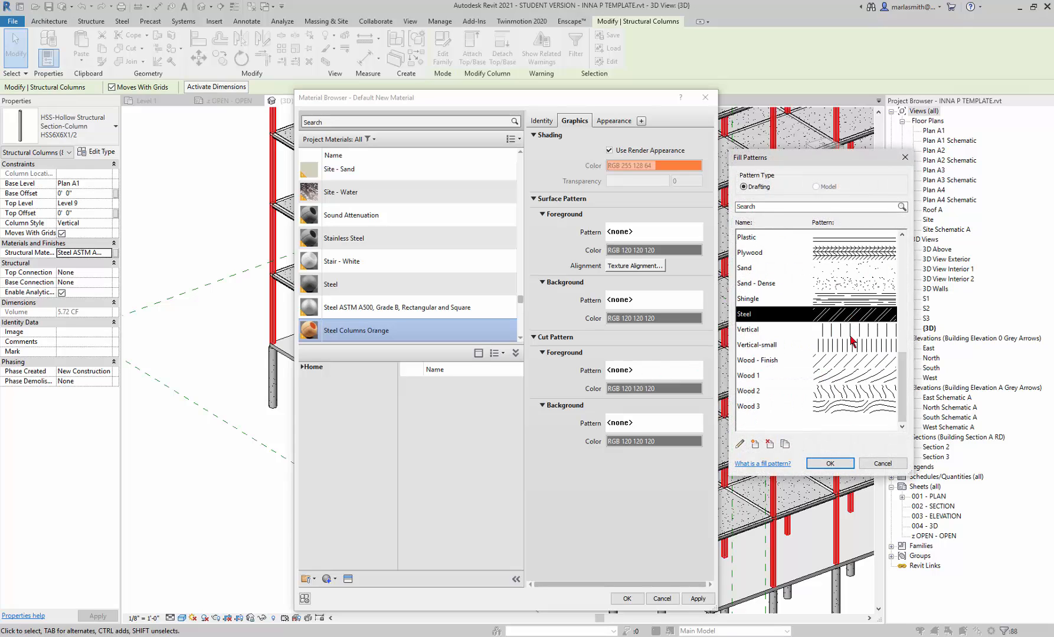
{"action": "left_click", "coordinate": [830, 463]}
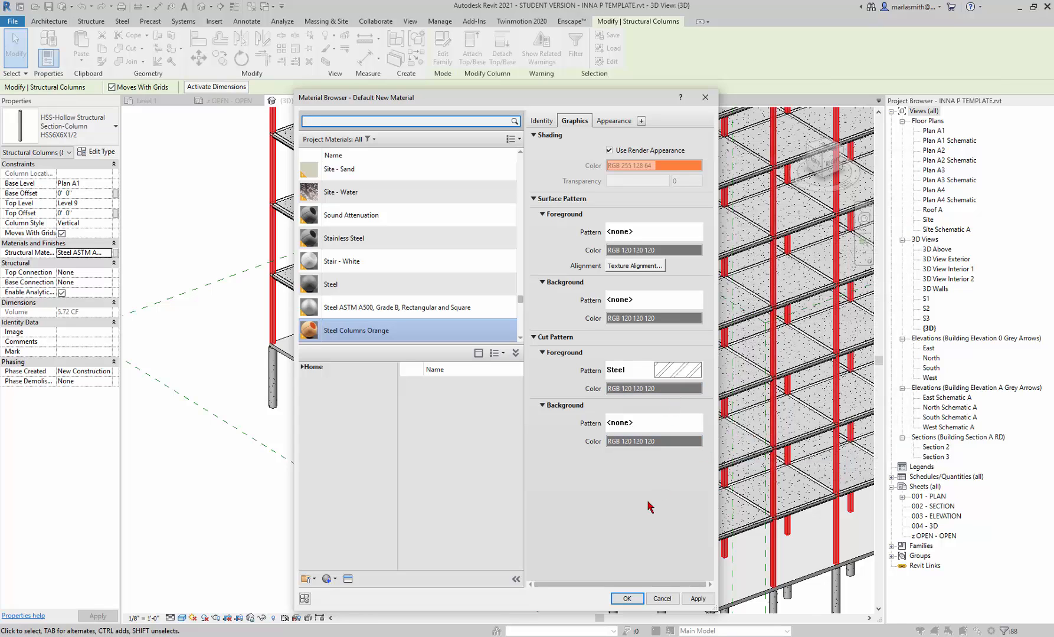
{"action": "left_click", "coordinate": [627, 599]}
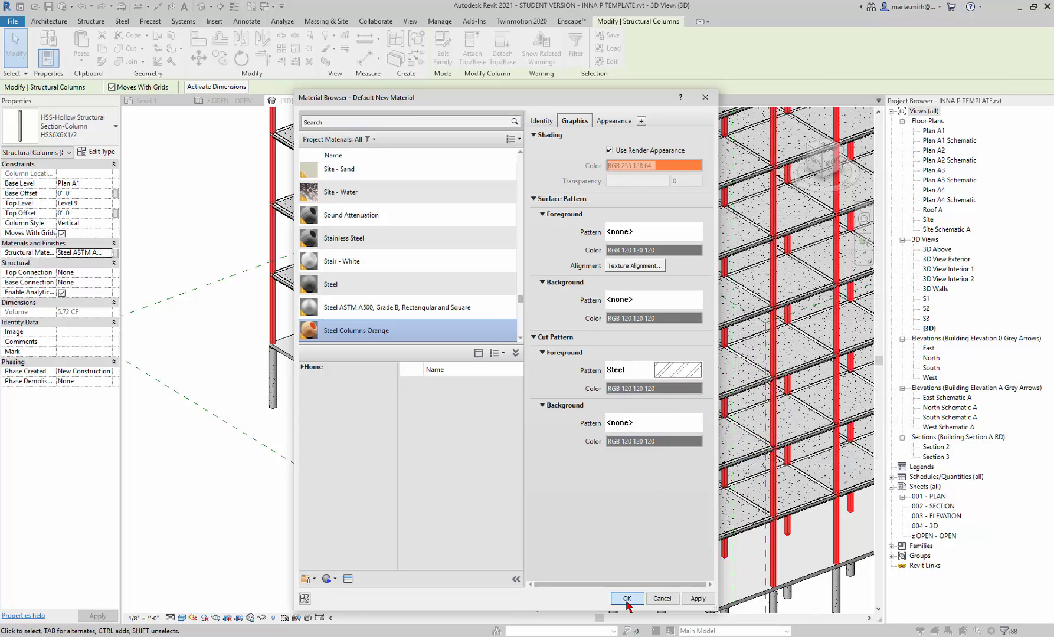
{"action": "left_click", "coordinate": [254, 524]}
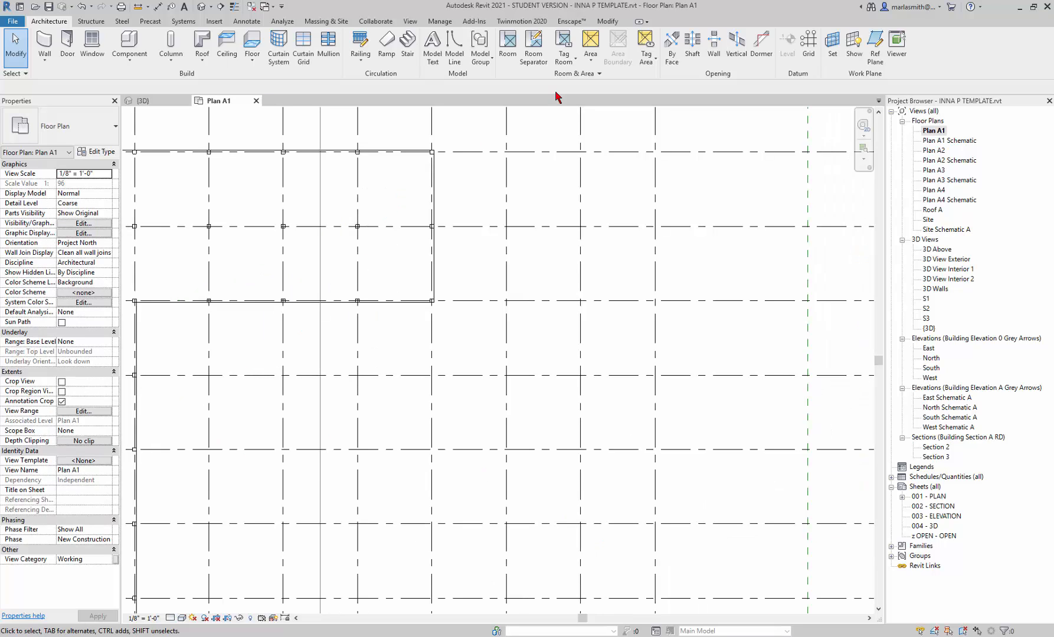
Step: Create a straight 0 Monolithic Stair White run about 17 feet long from Plan A1 to Plan A2, along the grid line beyond the slab edge
{"action": "left_click", "coordinate": [408, 46]}
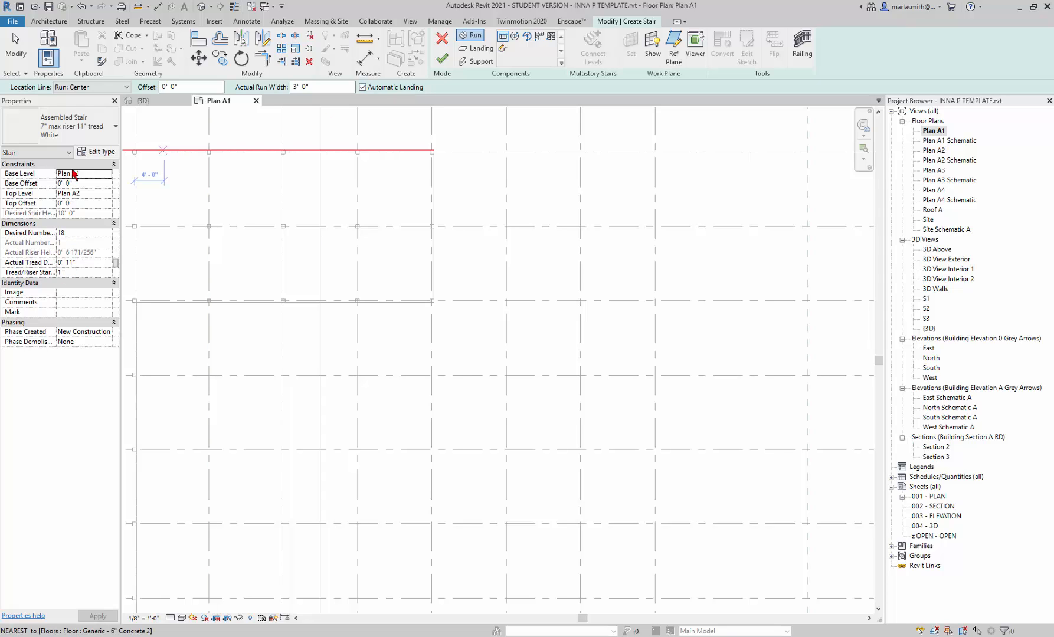
{"action": "left_click", "coordinate": [92, 136]}
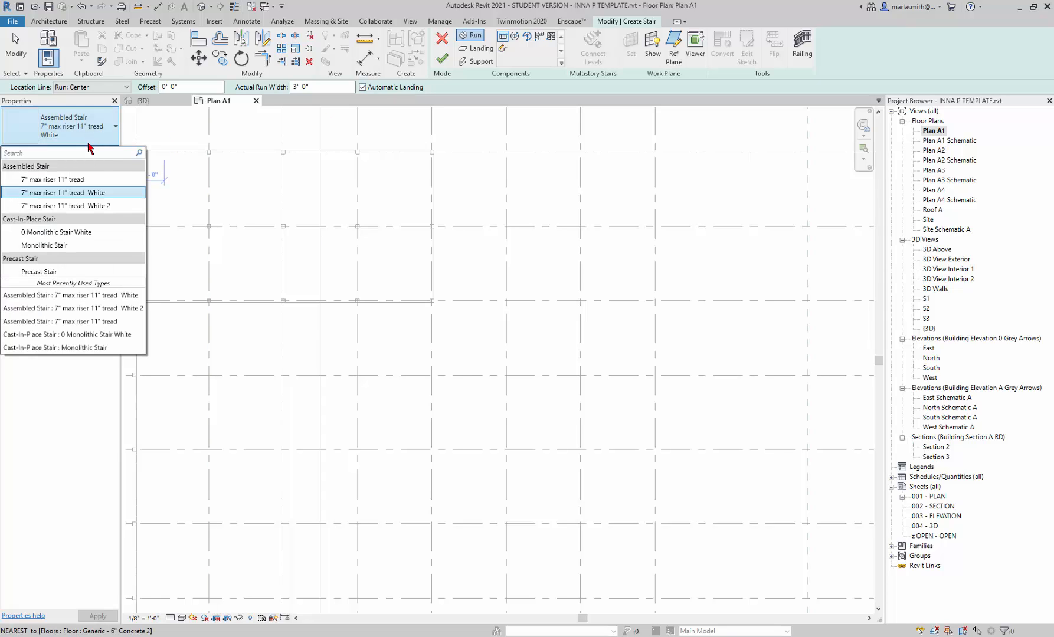
{"action": "left_click", "coordinate": [80, 235]}
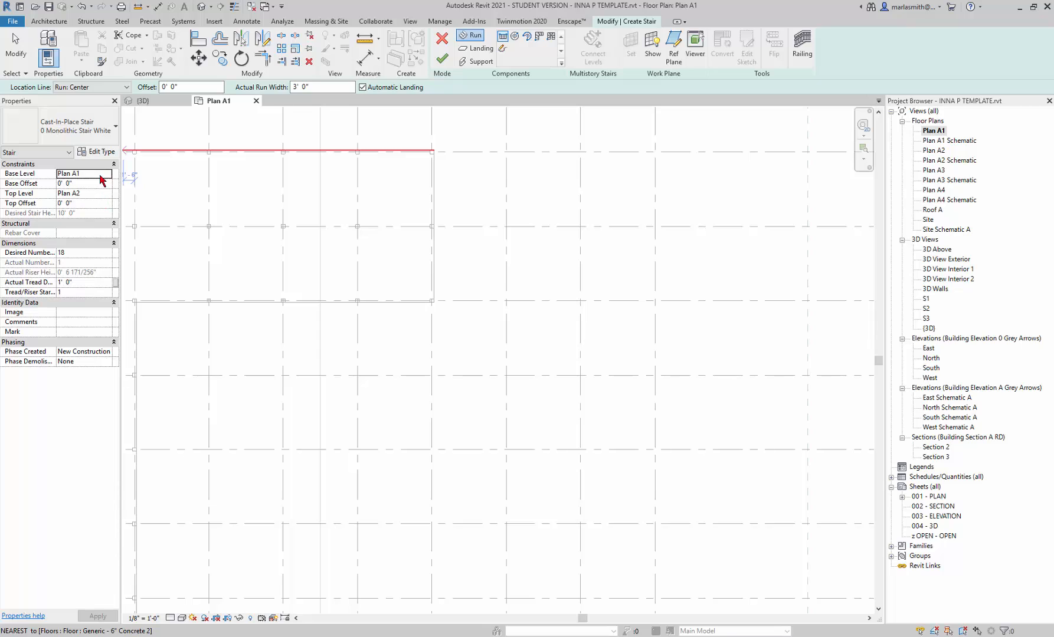
{"action": "left_click", "coordinate": [506, 151]}
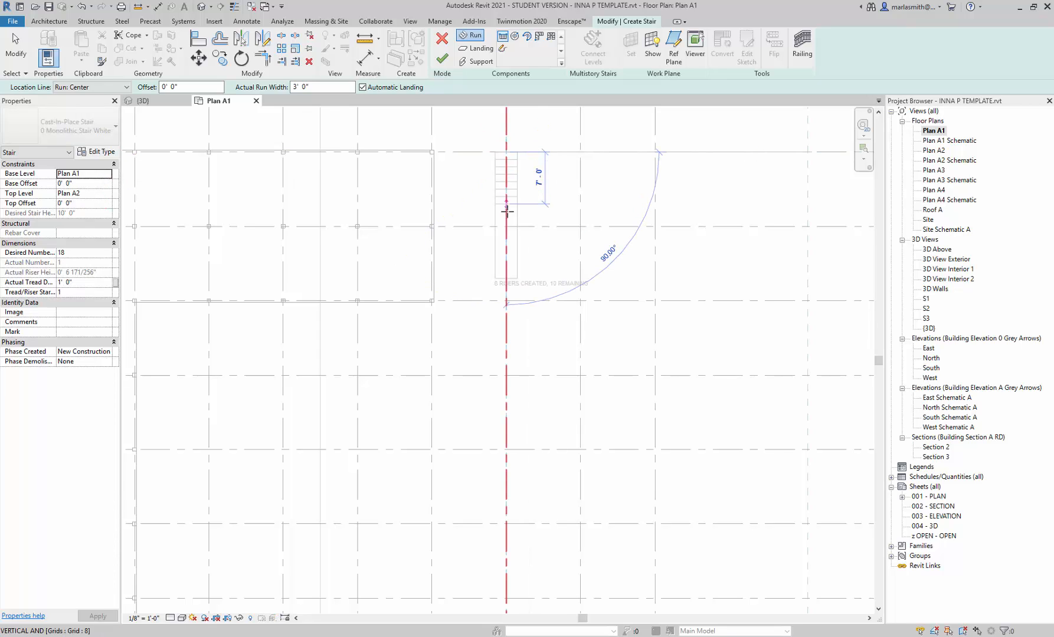
{"action": "left_click", "coordinate": [503, 287]}
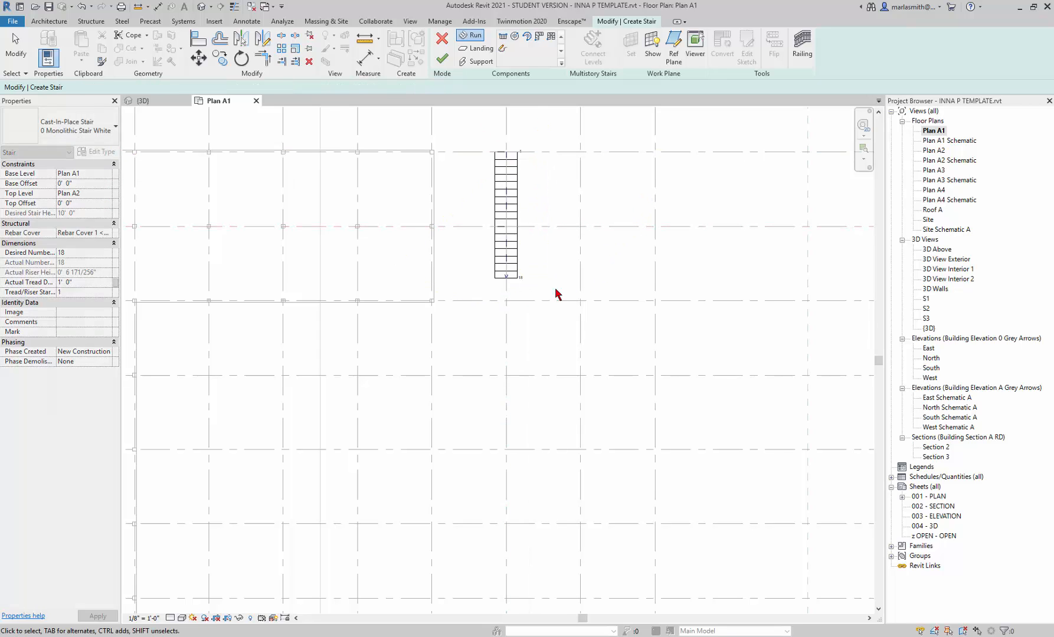
{"action": "left_click", "coordinate": [442, 58]}
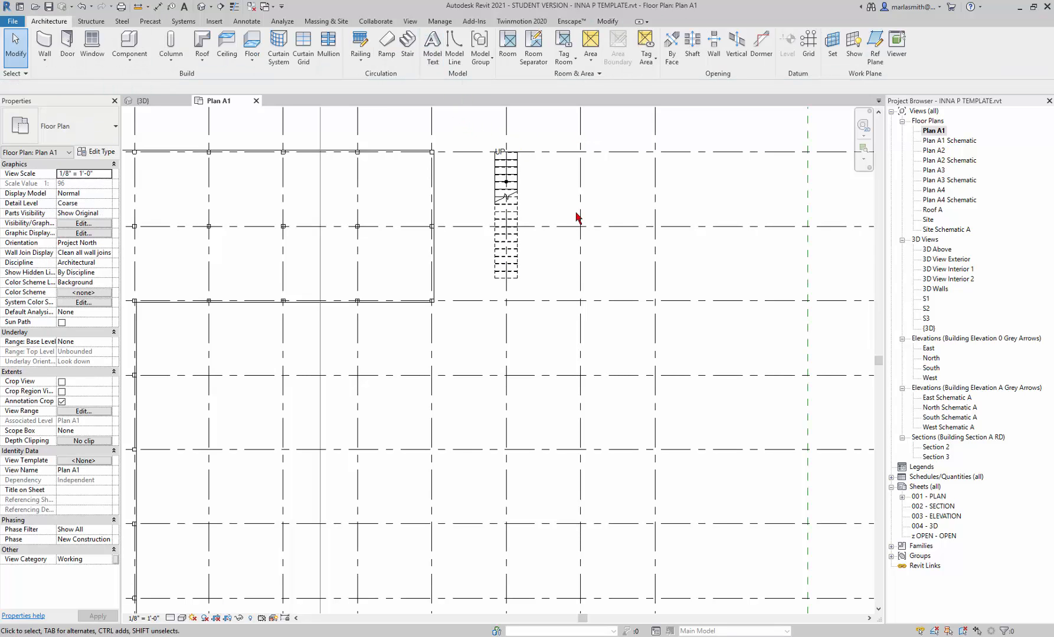
Step: Select the monolithic stair and examine it beside the building in the default 3D view
{"action": "scroll", "coordinate": [536, 199], "scroll_direction": "up", "scroll_amount": 3}
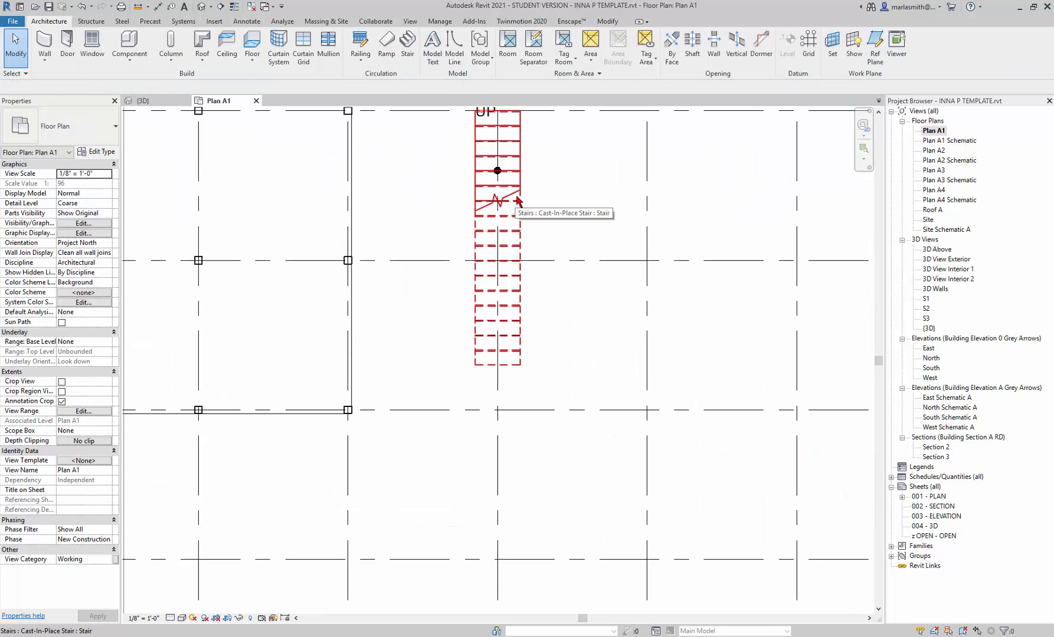
{"action": "left_click", "coordinate": [495, 190]}
{"action": "left_click", "coordinate": [203, 7]}
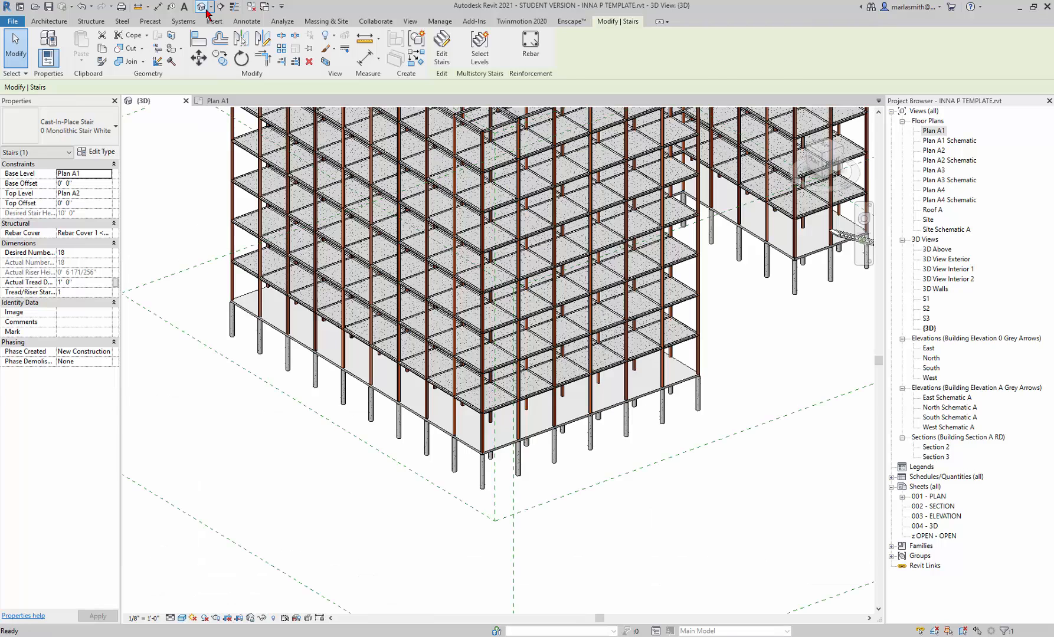
{"action": "scroll", "coordinate": [462, 271], "scroll_direction": "down", "scroll_amount": 3}
{"action": "scroll", "coordinate": [627, 260], "scroll_direction": "up", "scroll_amount": 5}
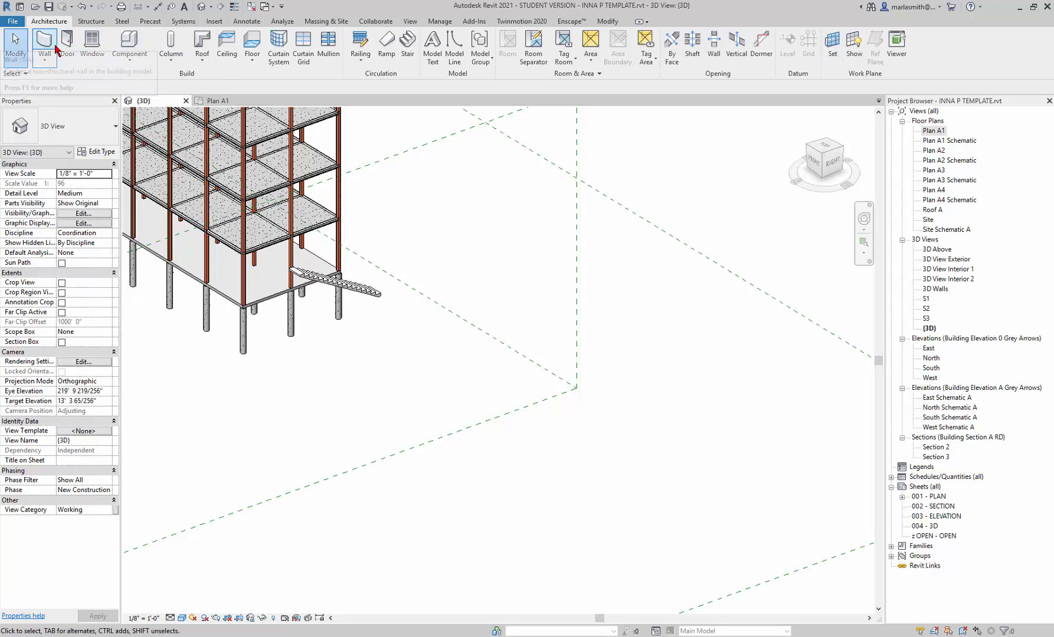
Step: In Plan A1, edit the monolithic stair and stretch both sides of its run to the adjacent vertical grid lines for a 10' 0" width
{"action": "left_click", "coordinate": [218, 101]}
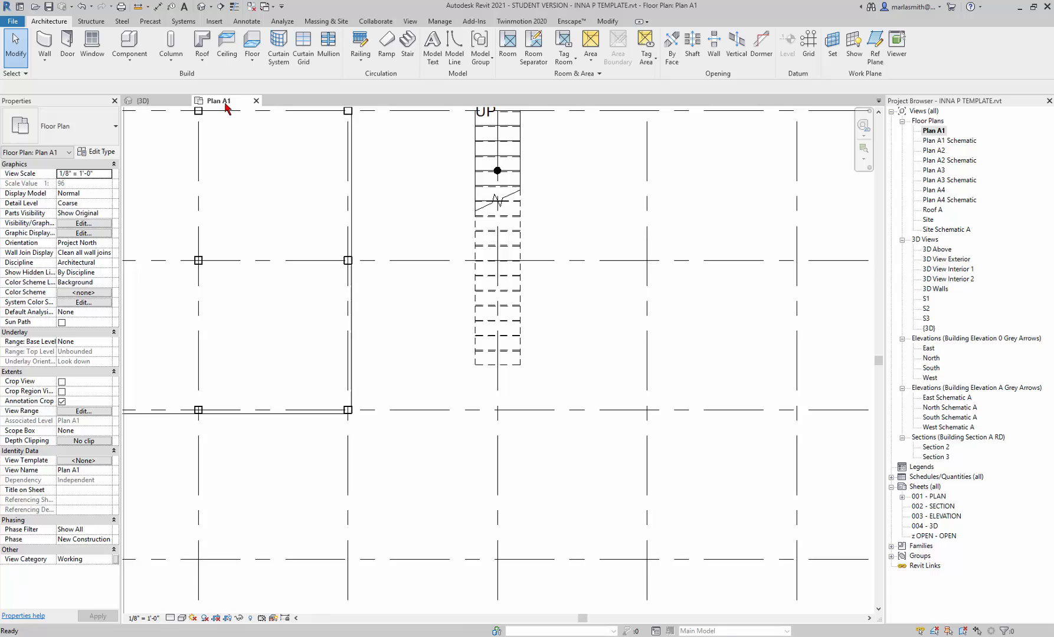
{"action": "left_click", "coordinate": [522, 226]}
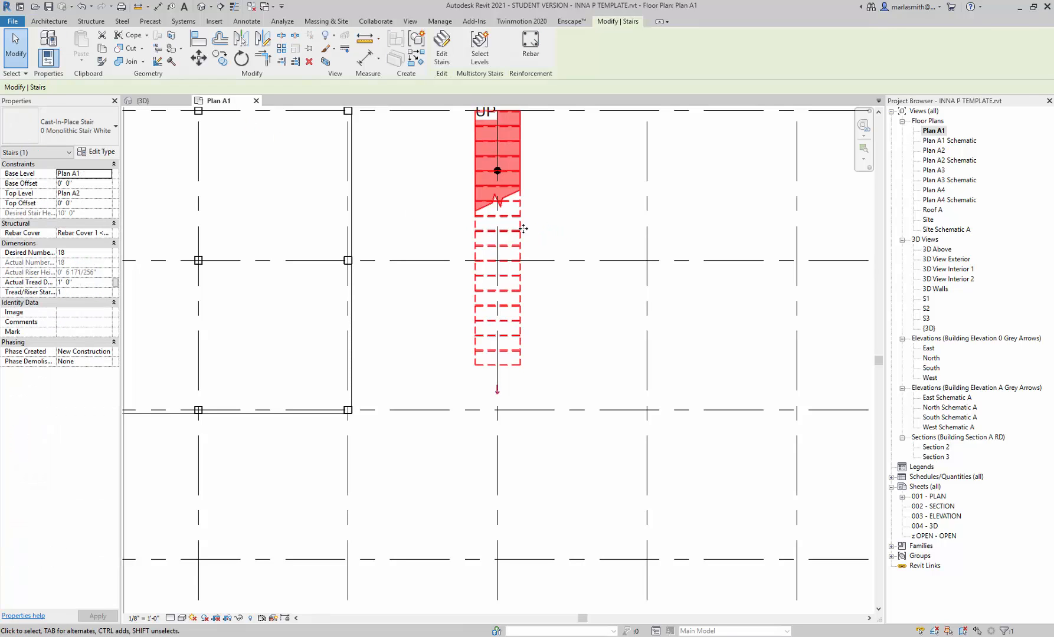
{"action": "mouse_move", "coordinate": [515, 229]}
{"action": "left_mouse_down"}
{"action": "mouse_move", "coordinate": [555, 226]}
{"action": "mouse_move", "coordinate": [509, 232]}
{"action": "left_mouse_up"}
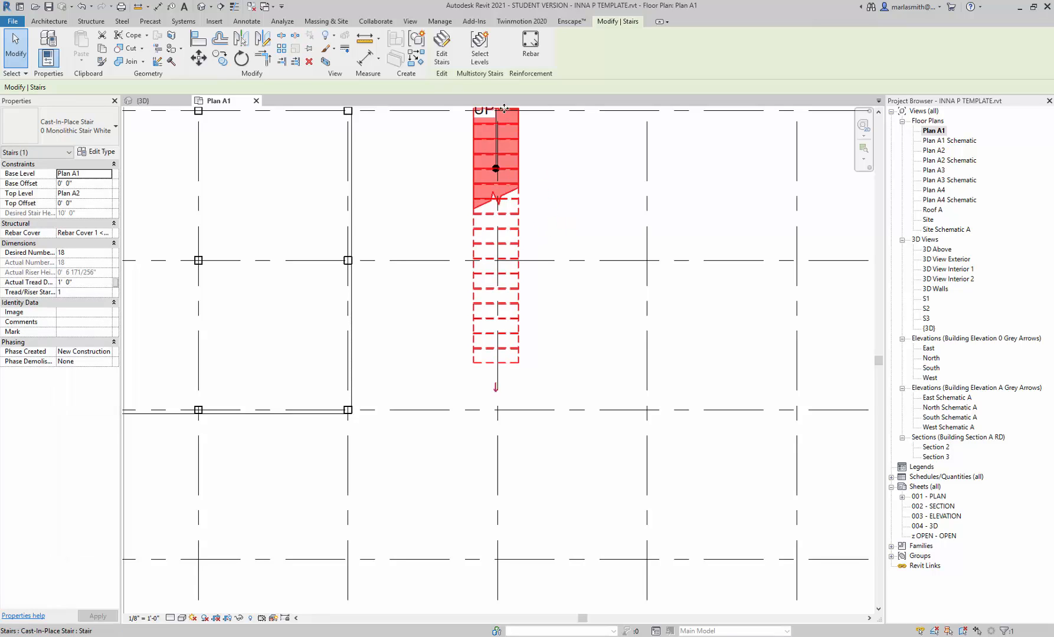
{"action": "left_click", "coordinate": [445, 59]}
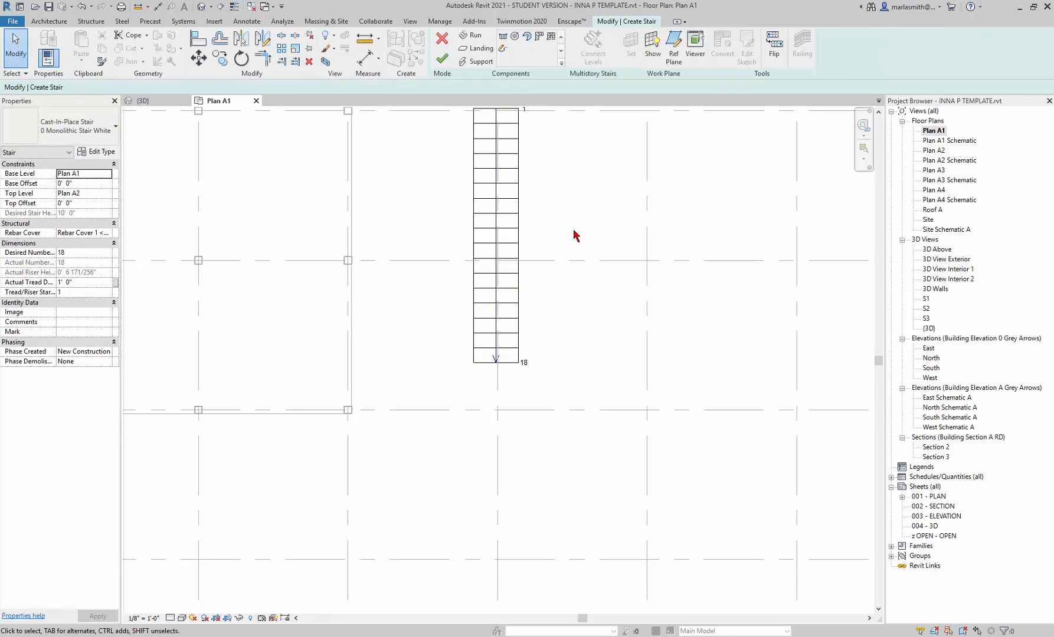
{"action": "left_click", "coordinate": [524, 220]}
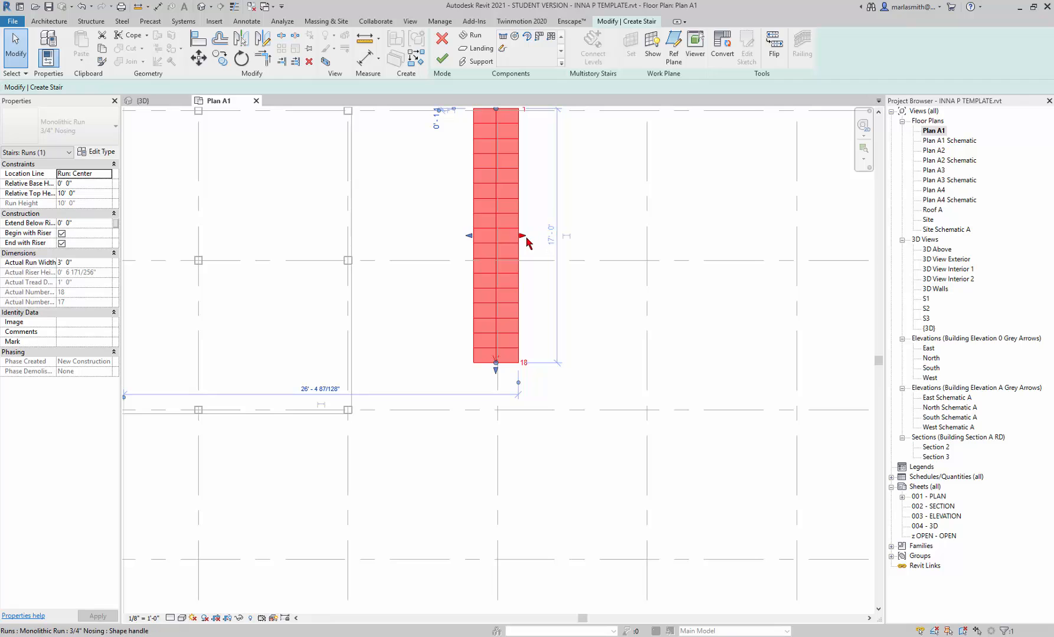
{"action": "left_click_drag", "start_coordinate": [525, 242], "coordinate": [645, 223]}
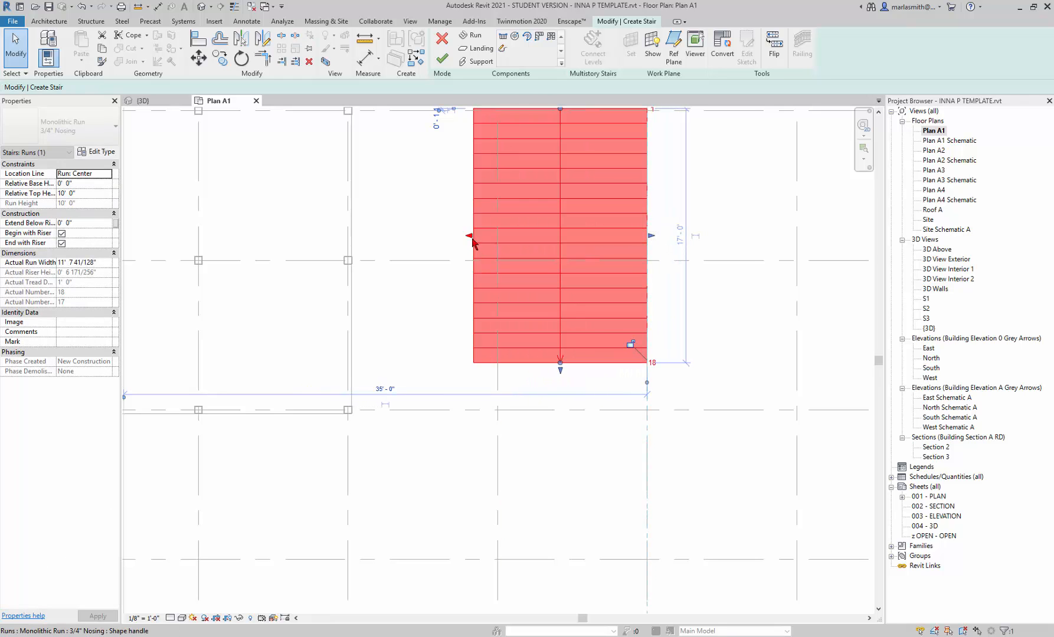
{"action": "mouse_move", "coordinate": [491, 236]}
{"action": "left_mouse_down"}
{"action": "mouse_move", "coordinate": [443, 236]}
{"action": "mouse_move", "coordinate": [494, 235]}
{"action": "left_mouse_up"}
Step: Widen the stair run to about 12'-5" past the grid line, finish the stair, and view it in the default 3D view
{"action": "scroll", "coordinate": [412, 306], "scroll_direction": "down", "scroll_amount": 4}
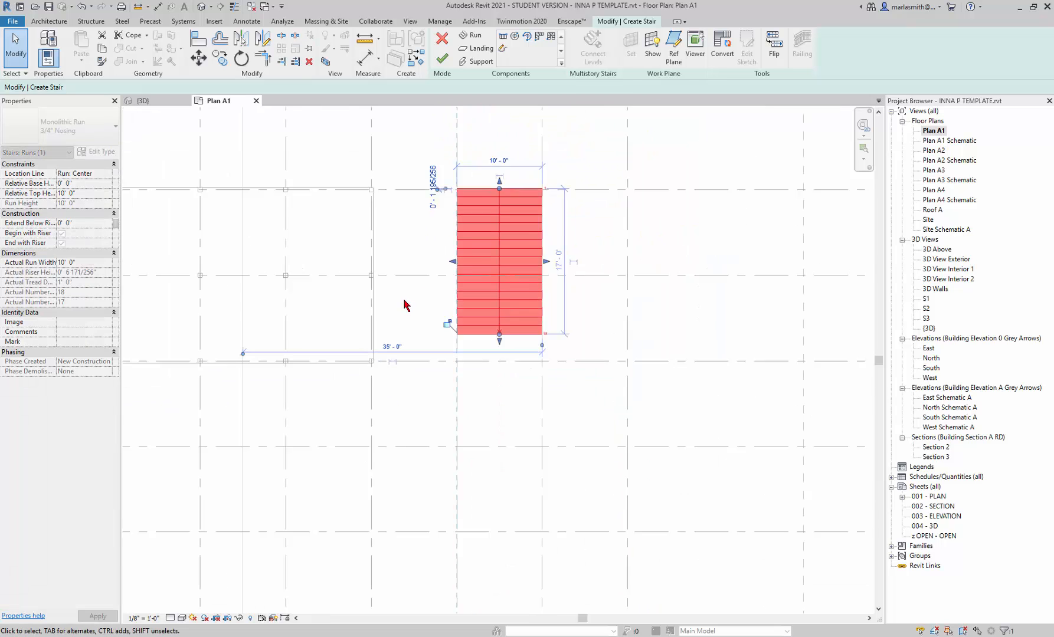
{"action": "scroll", "coordinate": [513, 234], "scroll_direction": "up", "scroll_amount": 2}
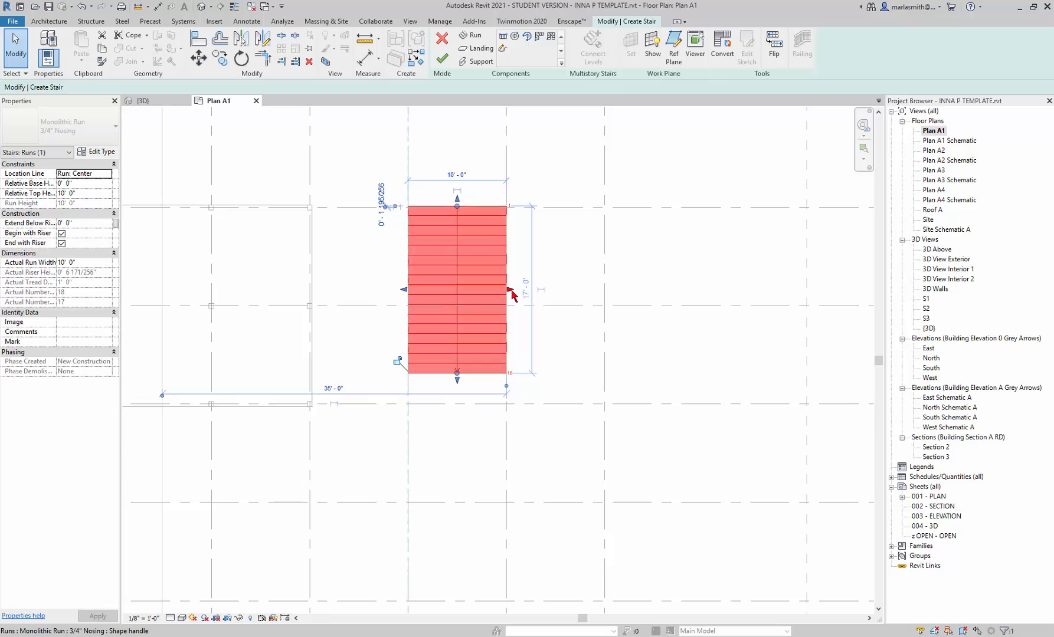
{"action": "mouse_move", "coordinate": [515, 289]}
{"action": "left_mouse_down"}
{"action": "mouse_move", "coordinate": [571, 291]}
{"action": "mouse_move", "coordinate": [531, 291]}
{"action": "left_mouse_up"}
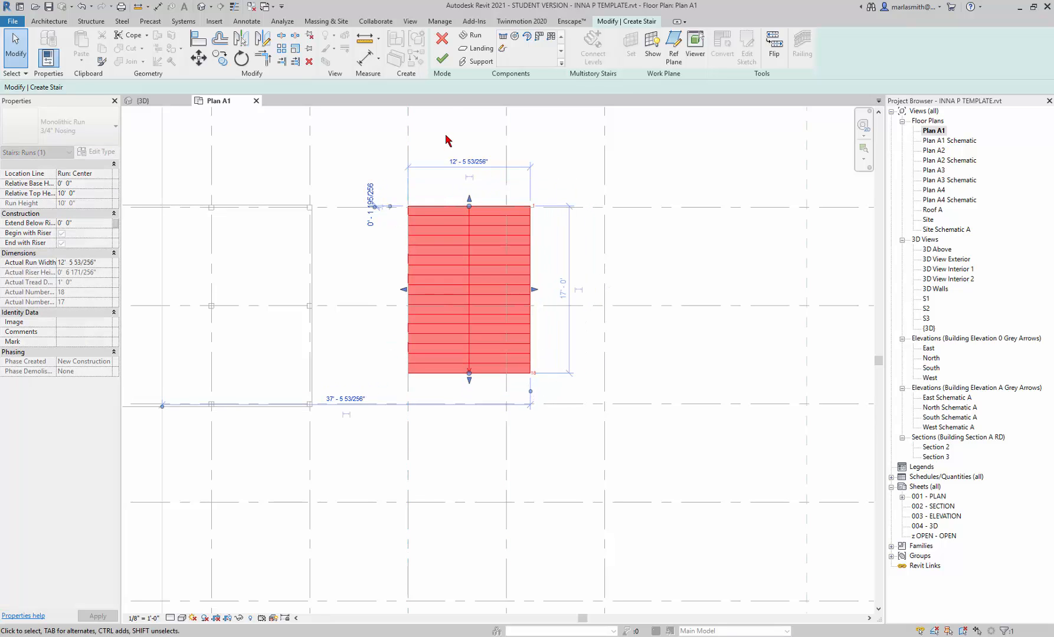
{"action": "left_click", "coordinate": [448, 67]}
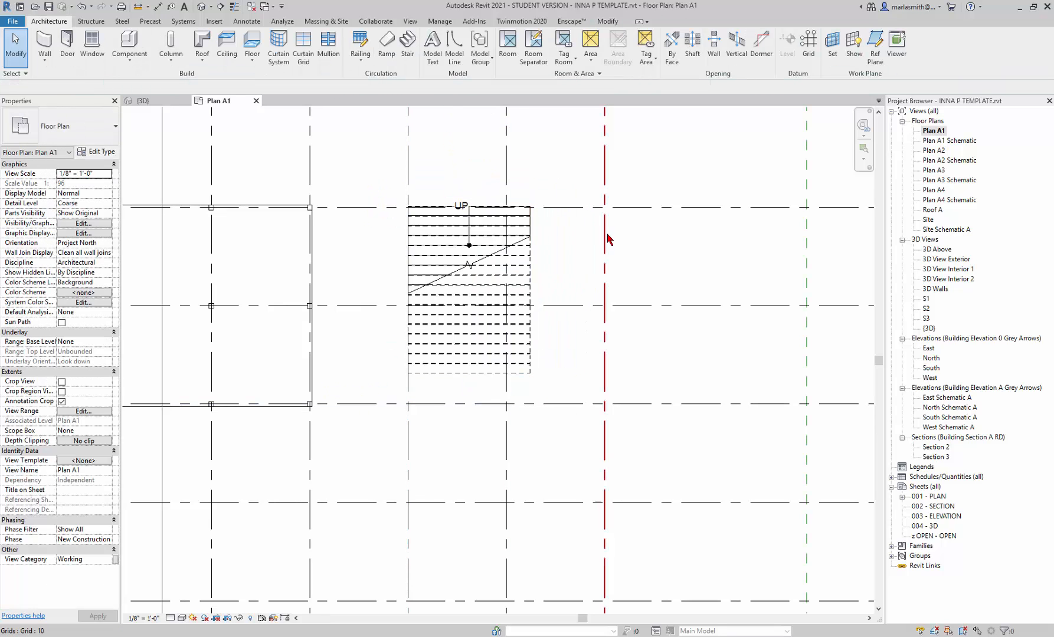
{"action": "left_click", "coordinate": [200, 8]}
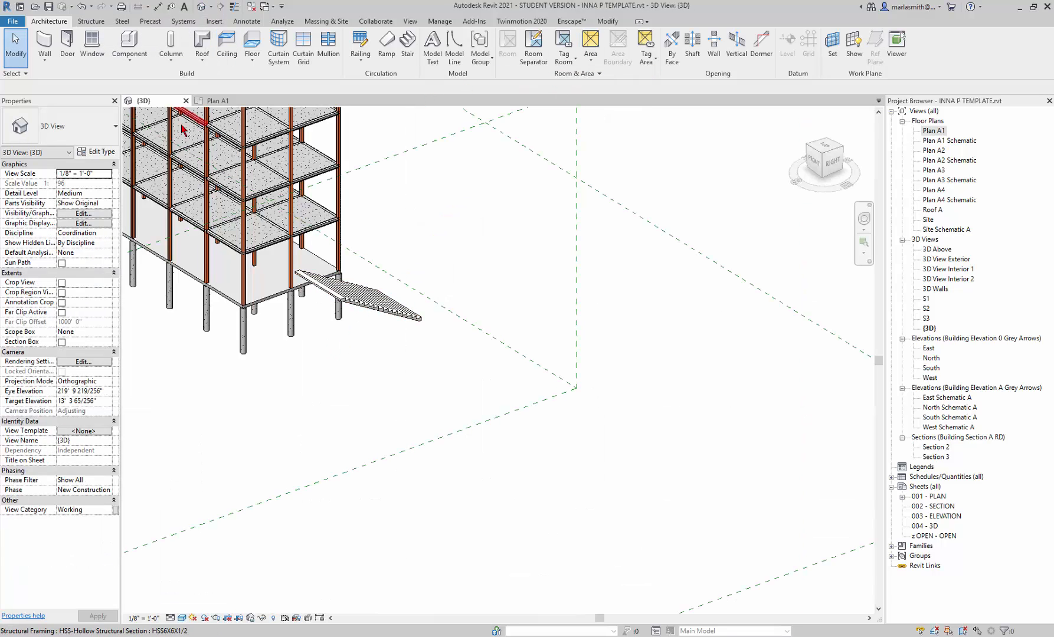
Step: In Plan A1, sketch a U-shaped 0 Monolithic Stair White with two 8-foot runs and an automatic landing, well beyond the straight stair
{"action": "left_click", "coordinate": [233, 103]}
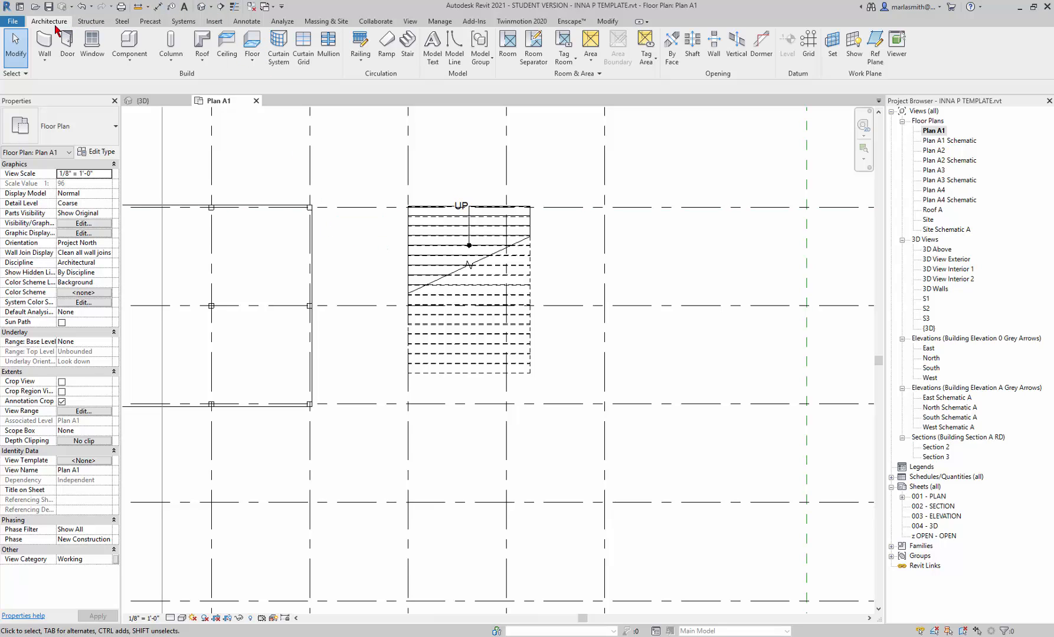
{"action": "left_click", "coordinate": [407, 43]}
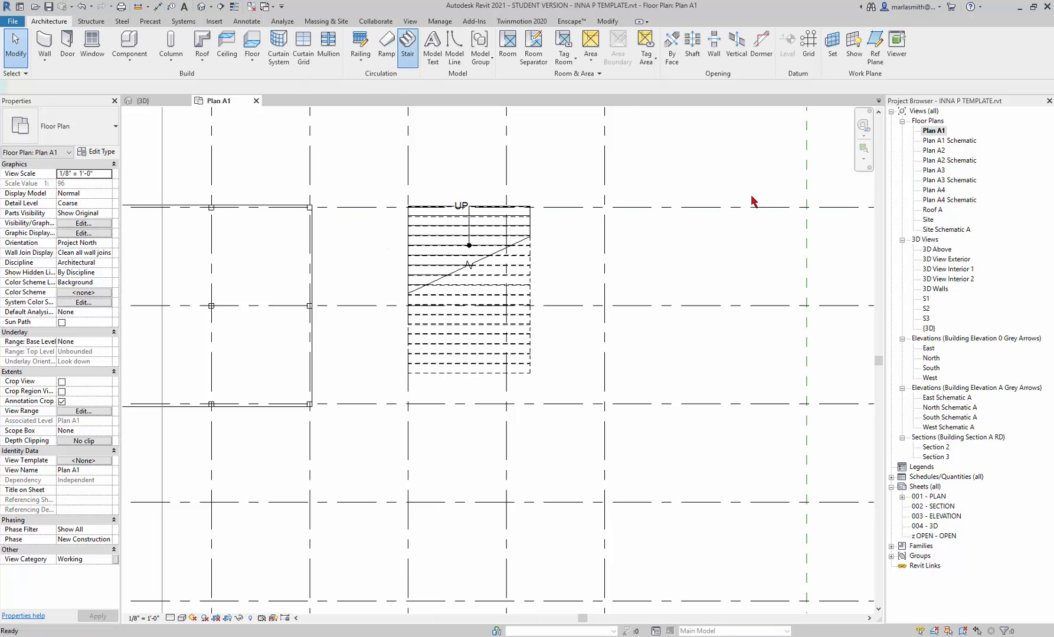
{"action": "left_click", "coordinate": [805, 208]}
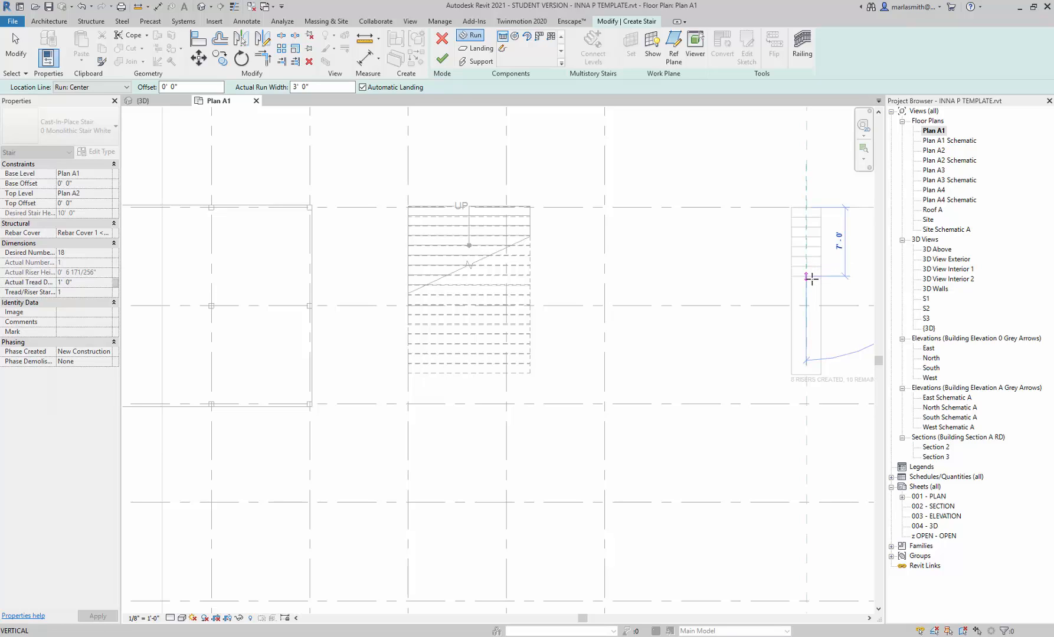
{"action": "left_click", "coordinate": [812, 285]}
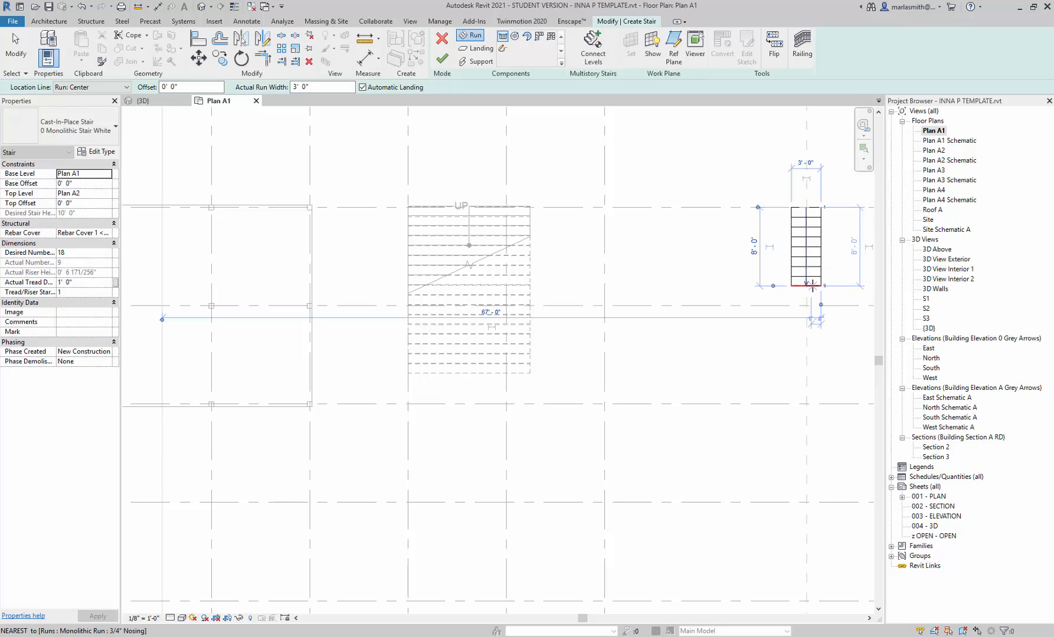
{"action": "left_click", "coordinate": [750, 286]}
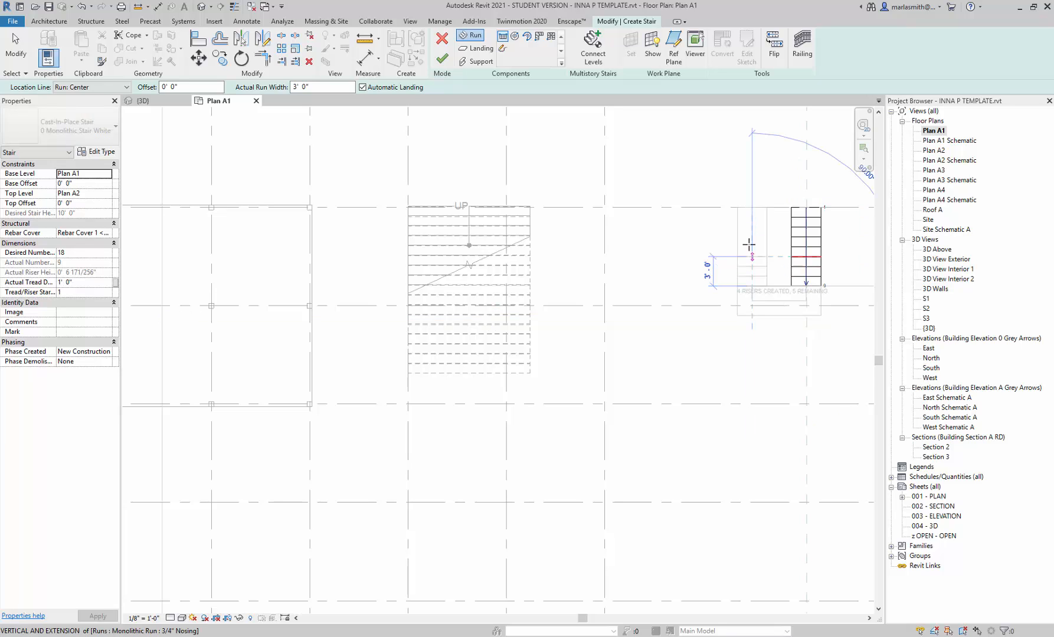
{"action": "left_click", "coordinate": [753, 206]}
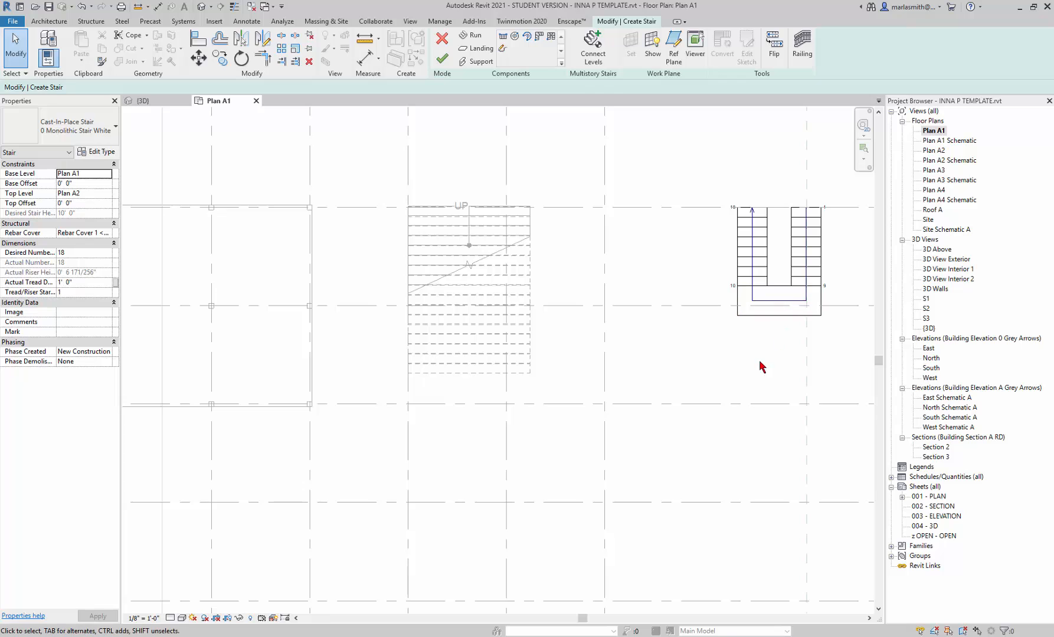
Step: Widen the U-shaped stair's upper run to about 5'-1" toward the lower run, and discard the whole stair sketch
{"action": "scroll", "coordinate": [786, 242], "scroll_direction": "up", "scroll_amount": 3}
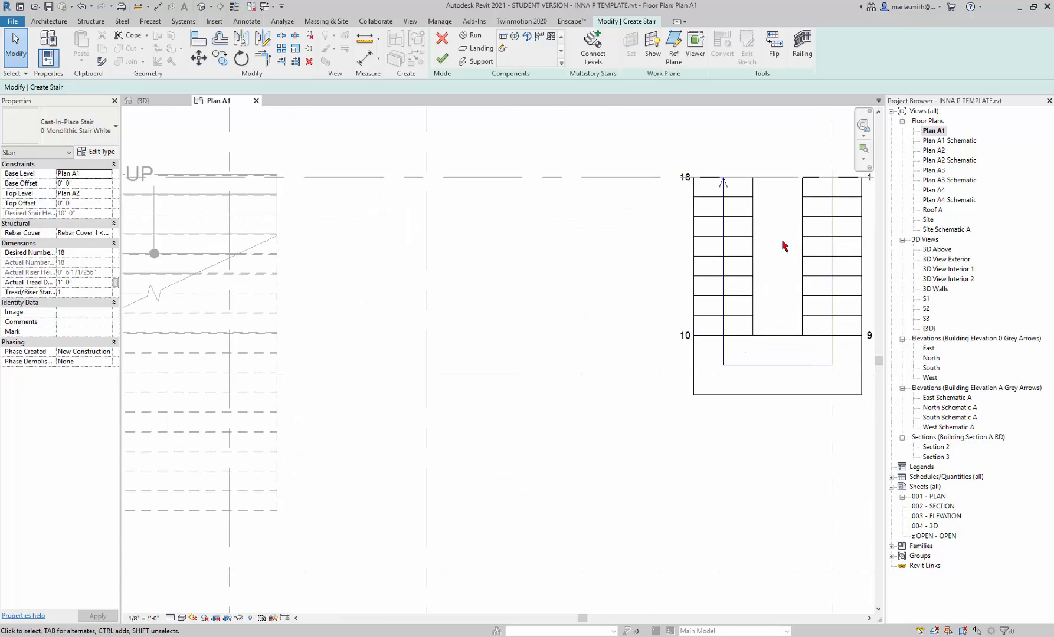
{"action": "left_click", "coordinate": [766, 259]}
{"action": "left_click_drag", "start_coordinate": [758, 257], "coordinate": [796, 255]}
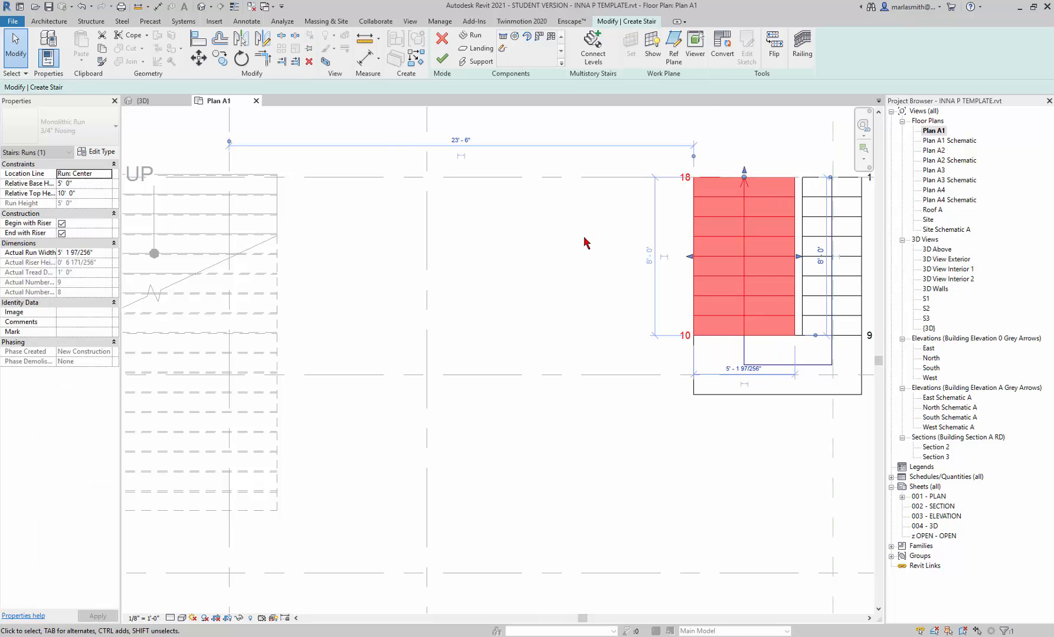
{"action": "scroll", "coordinate": [608, 239], "scroll_direction": "down", "scroll_amount": 3}
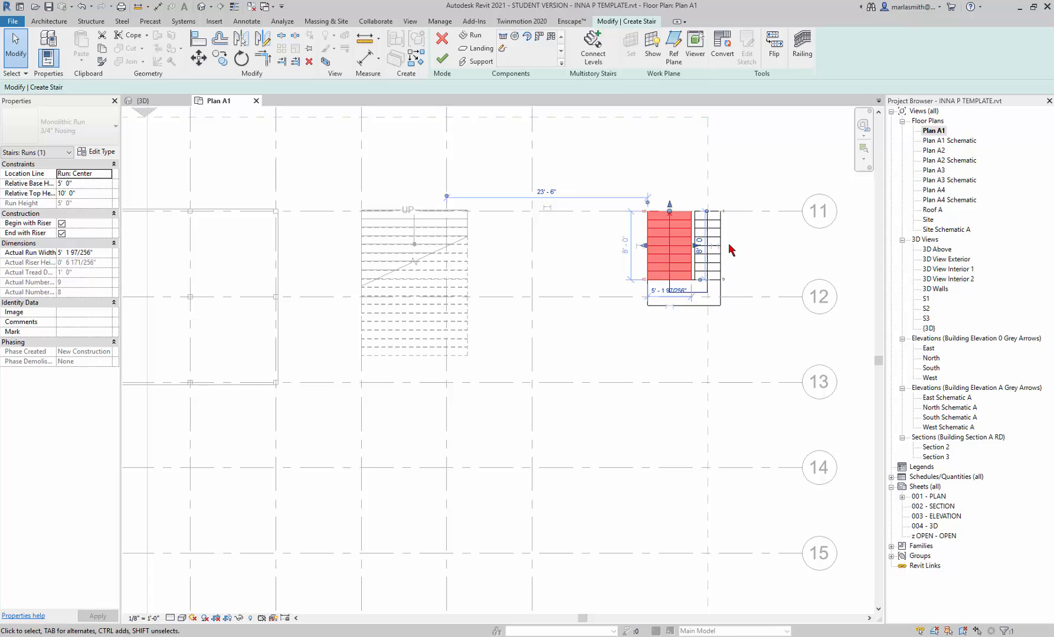
{"action": "left_click", "coordinate": [442, 40]}
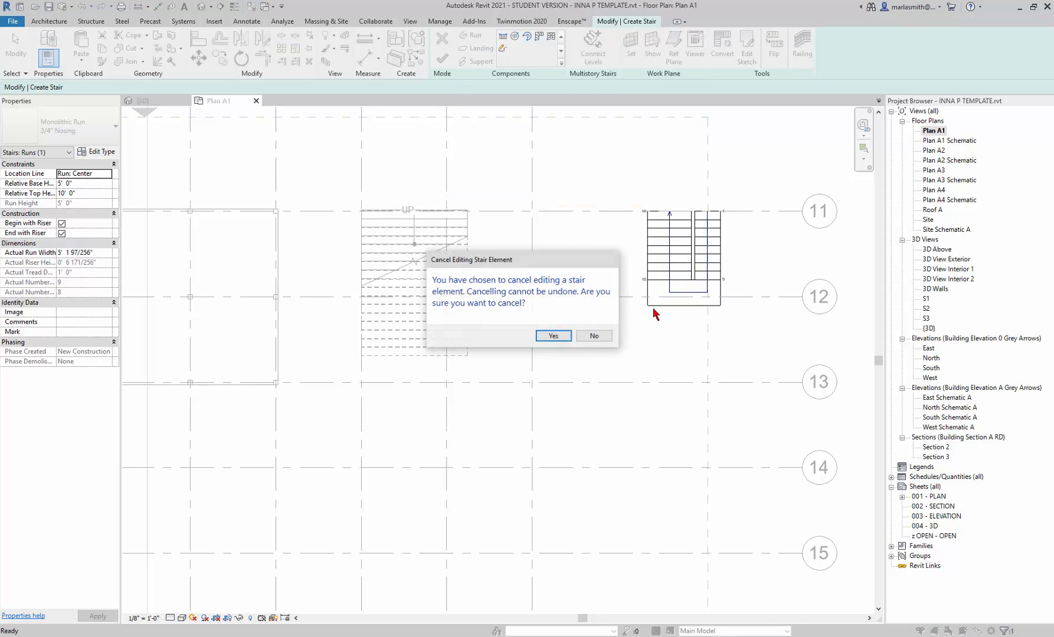
{"action": "left_click", "coordinate": [616, 336]}
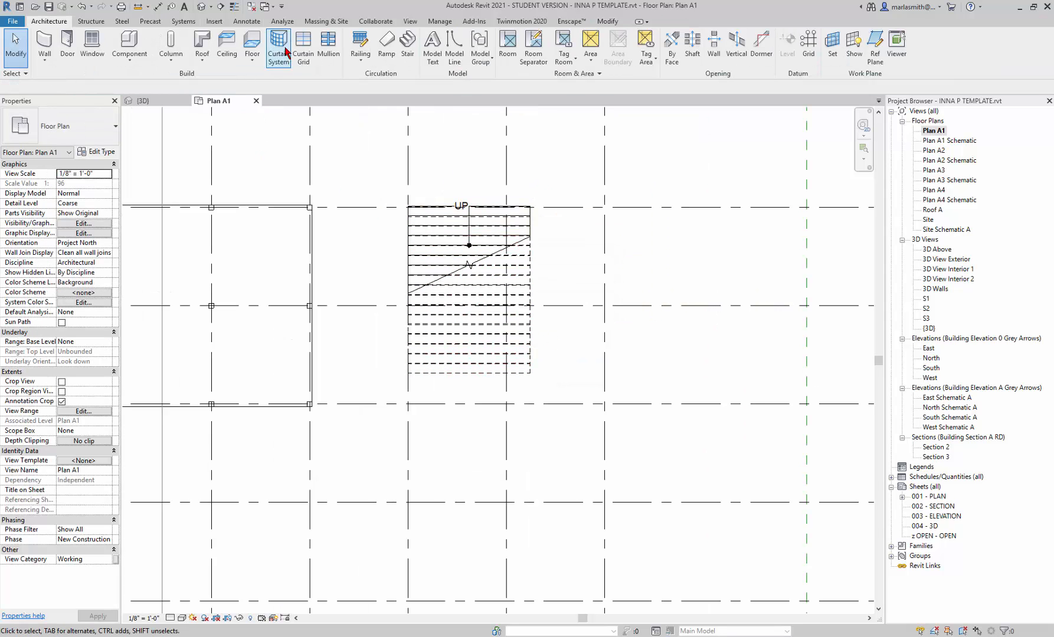
Step: Examine the calculation rules and construction settings in the type properties of 0 Monolithic Stair White, and leave stair creation without changes
{"action": "left_click", "coordinate": [409, 44]}
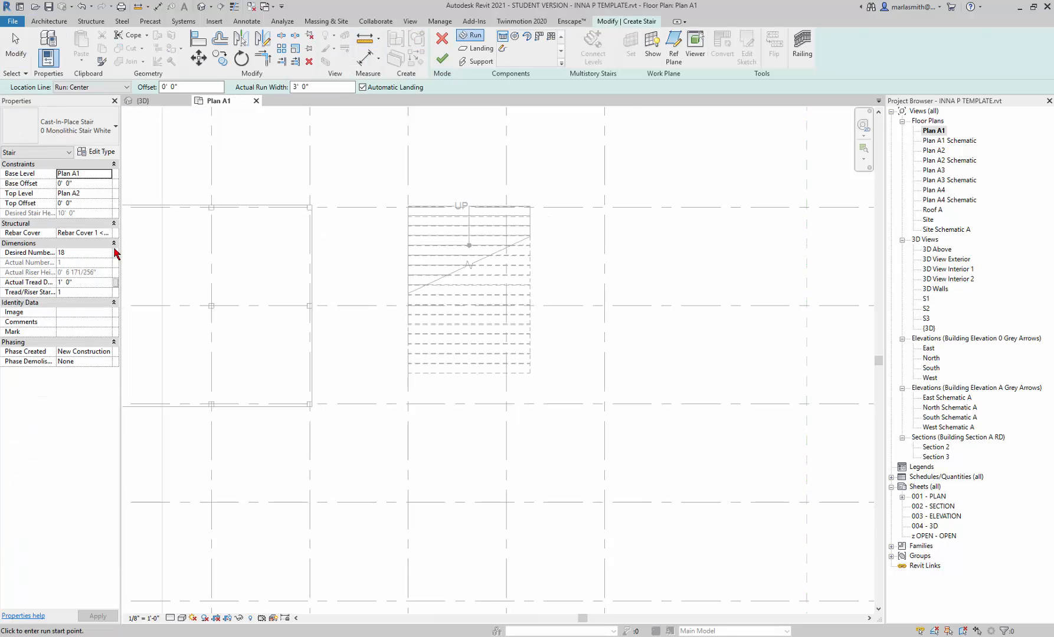
{"action": "left_click", "coordinate": [95, 152]}
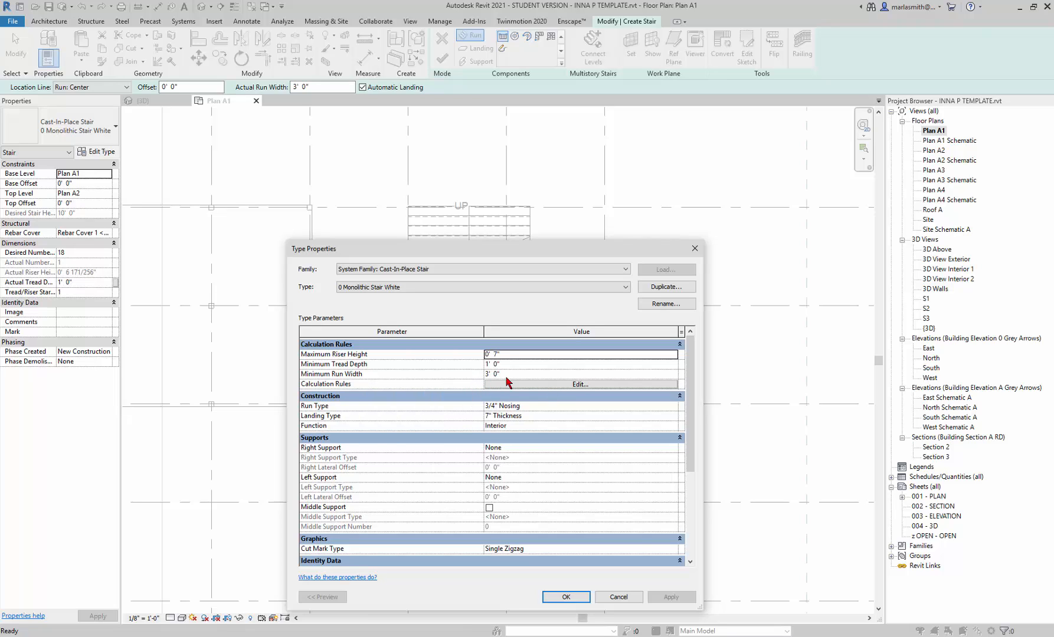
{"action": "left_click", "coordinate": [619, 597]}
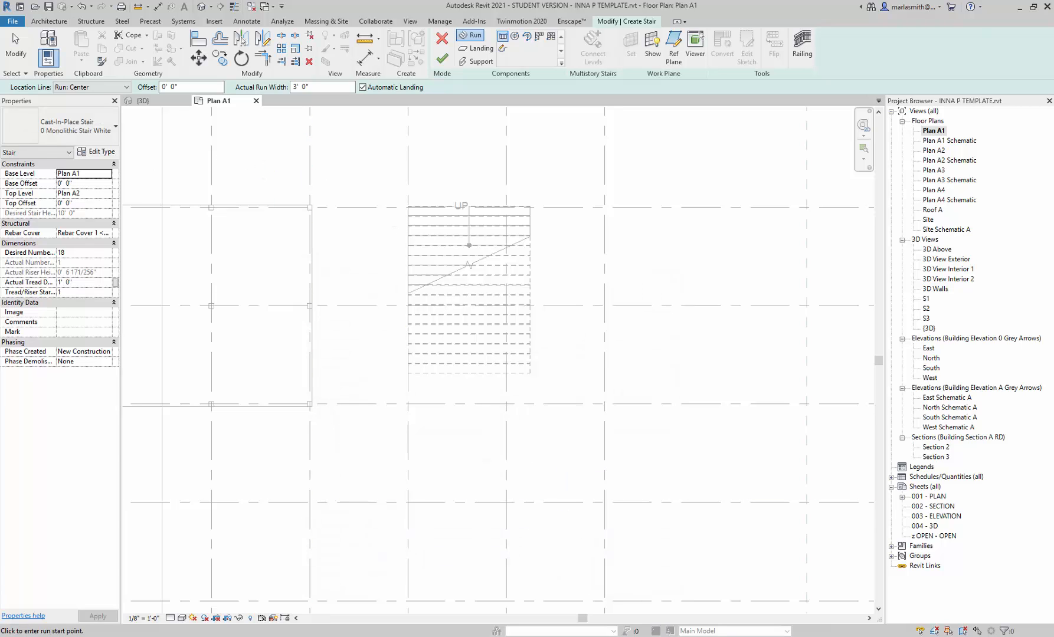
{"action": "left_click", "coordinate": [442, 39]}
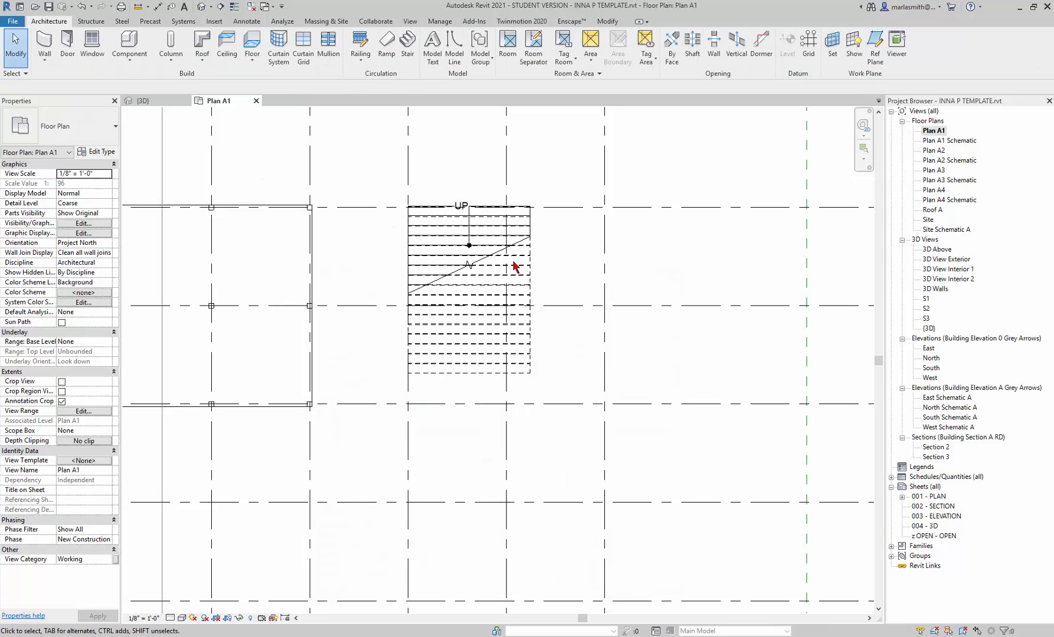
Step: Examine the straight stair's dashed lines in plan and the line patterns of the Stairs subcategories in Object Styles, changing nothing
{"action": "scroll", "coordinate": [514, 265], "scroll_direction": "up", "scroll_amount": 4}
{"action": "scroll", "coordinate": [496, 264], "scroll_direction": "down", "scroll_amount": 2}
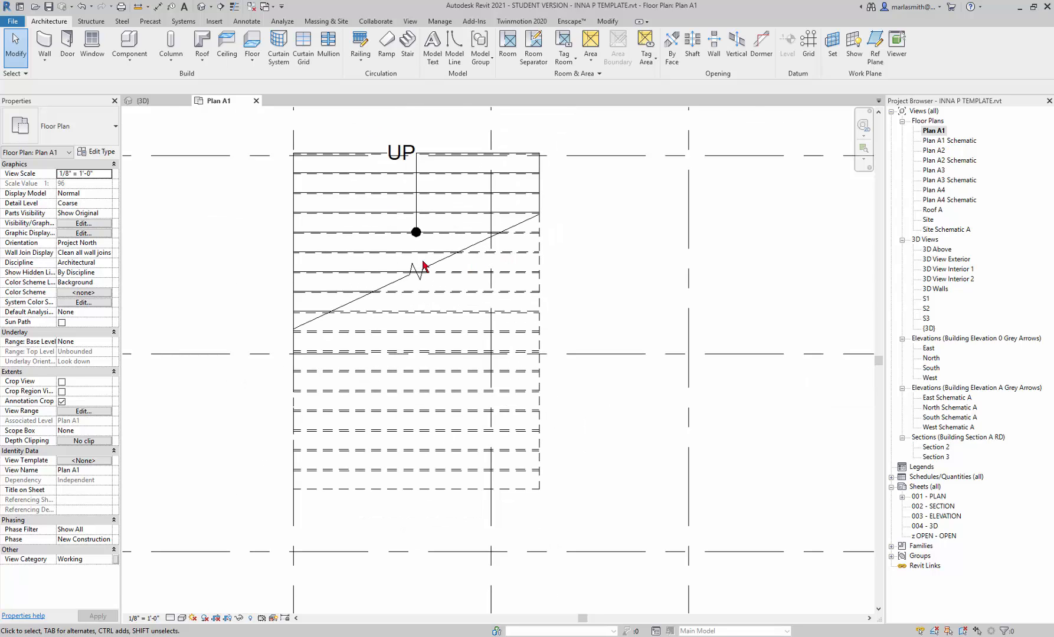
{"action": "scroll", "coordinate": [338, 266], "scroll_direction": "up", "scroll_amount": 2}
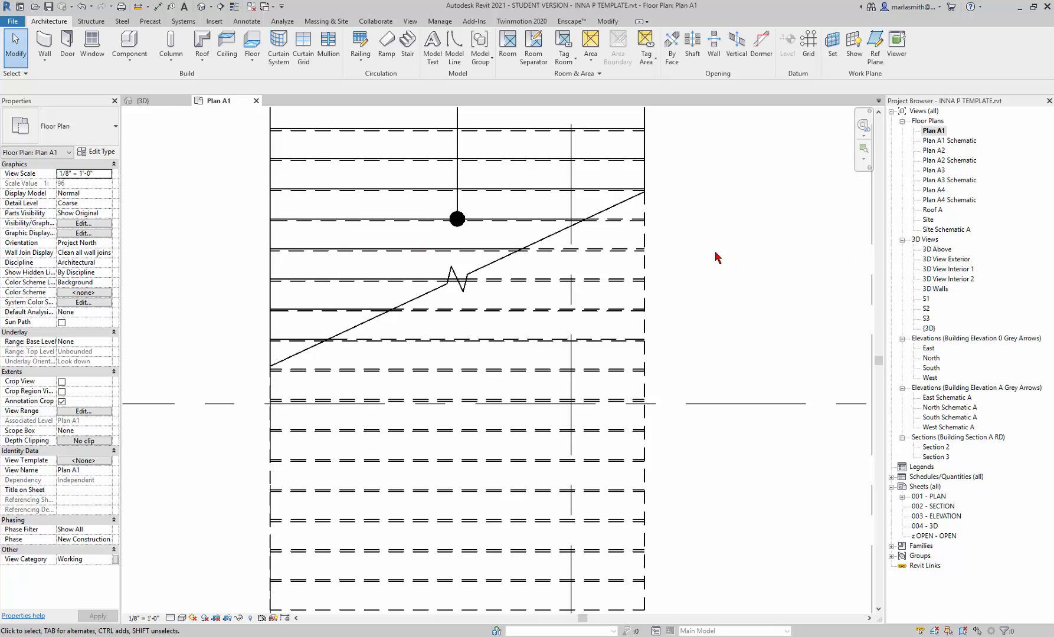
{"action": "left_click", "coordinate": [440, 22]}
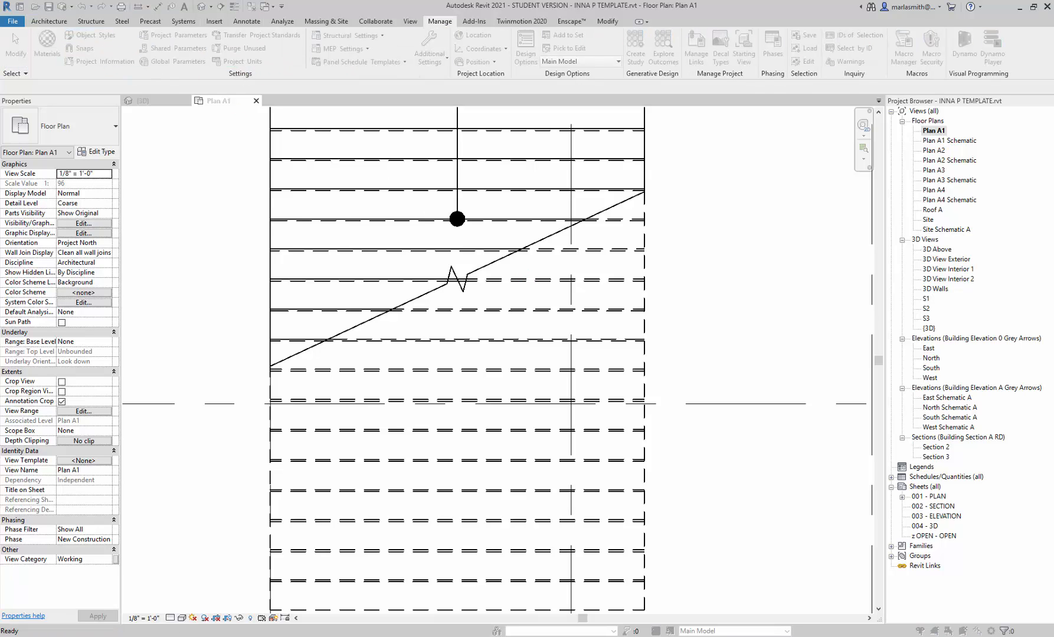
{"action": "scroll", "coordinate": [483, 307], "scroll_direction": "down", "scroll_amount": 10}
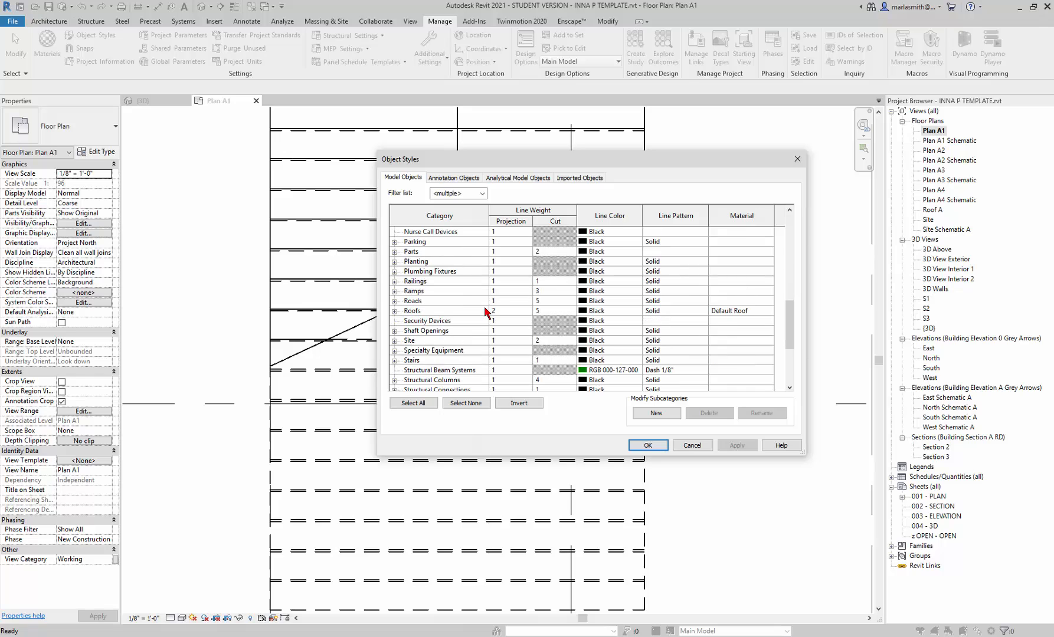
{"action": "scroll", "coordinate": [449, 340], "scroll_direction": "down", "scroll_amount": 1}
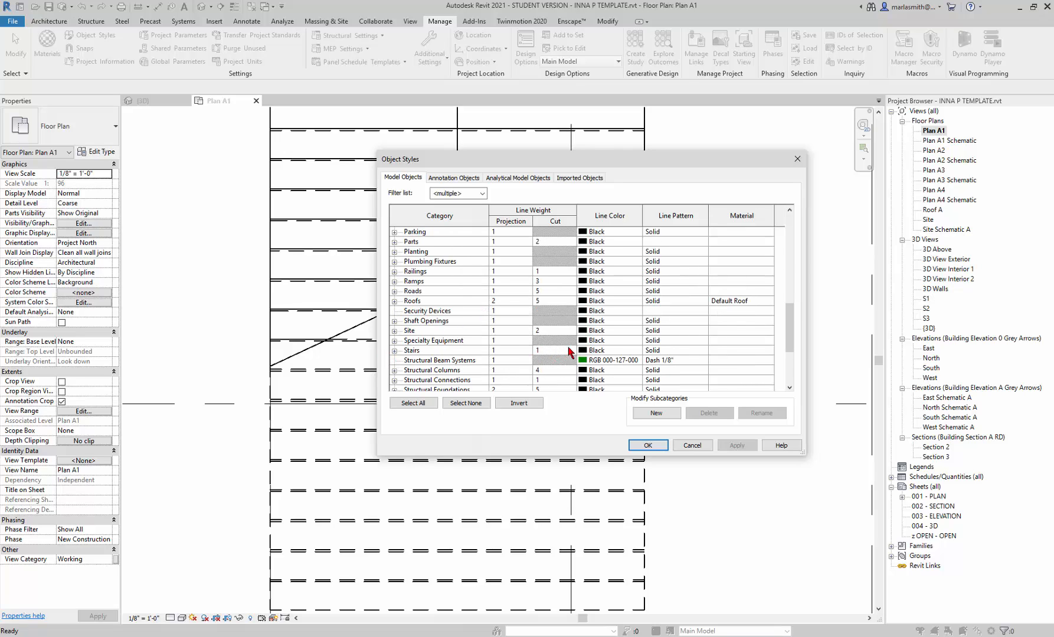
{"action": "left_click", "coordinate": [395, 354]}
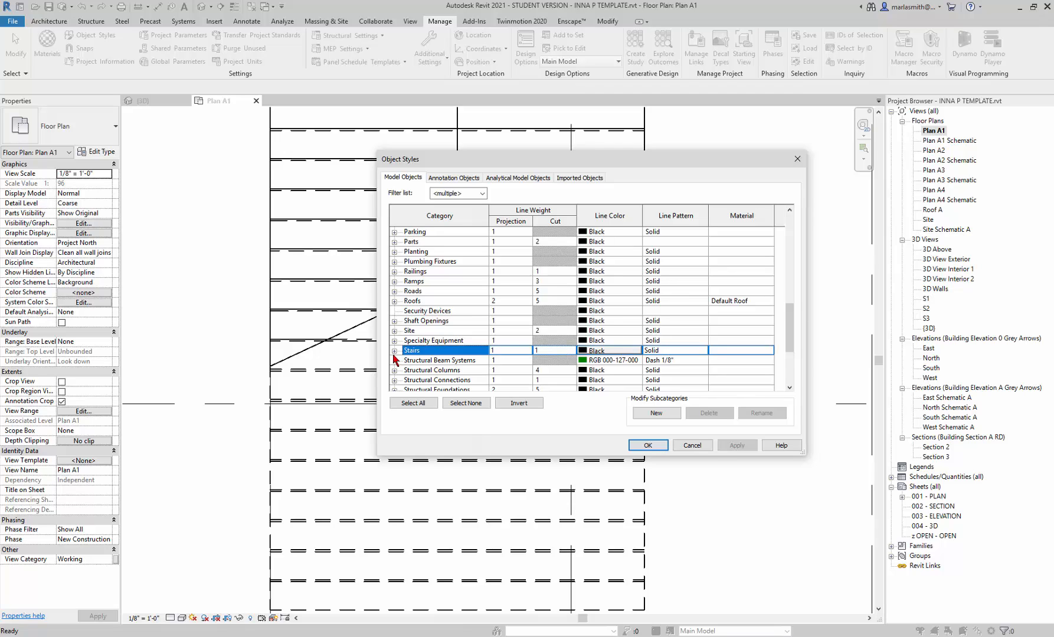
{"action": "left_click", "coordinate": [394, 351]}
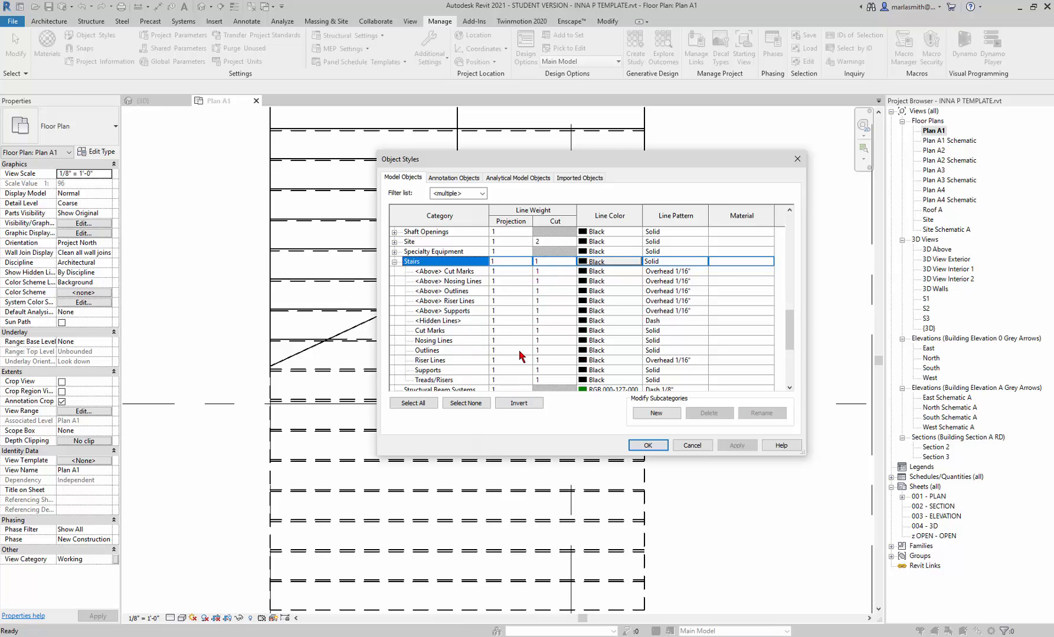
{"action": "left_click", "coordinate": [700, 447]}
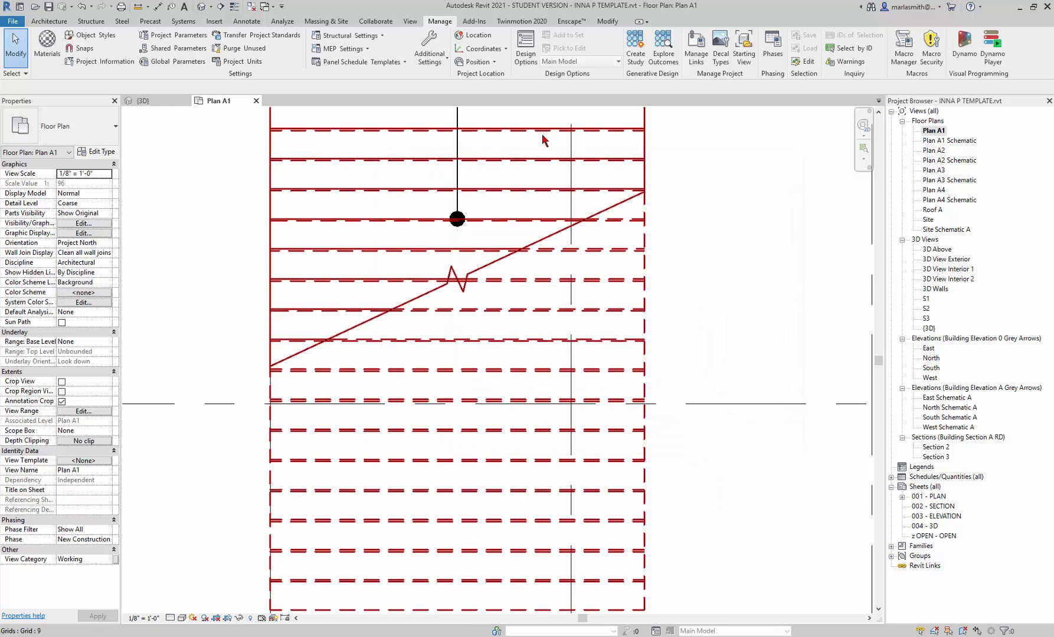
Step: Examine the model line weights at the 1/8" = 1'-0" scale, and leave the line weight settings without changes
{"action": "left_click", "coordinate": [420, 65]}
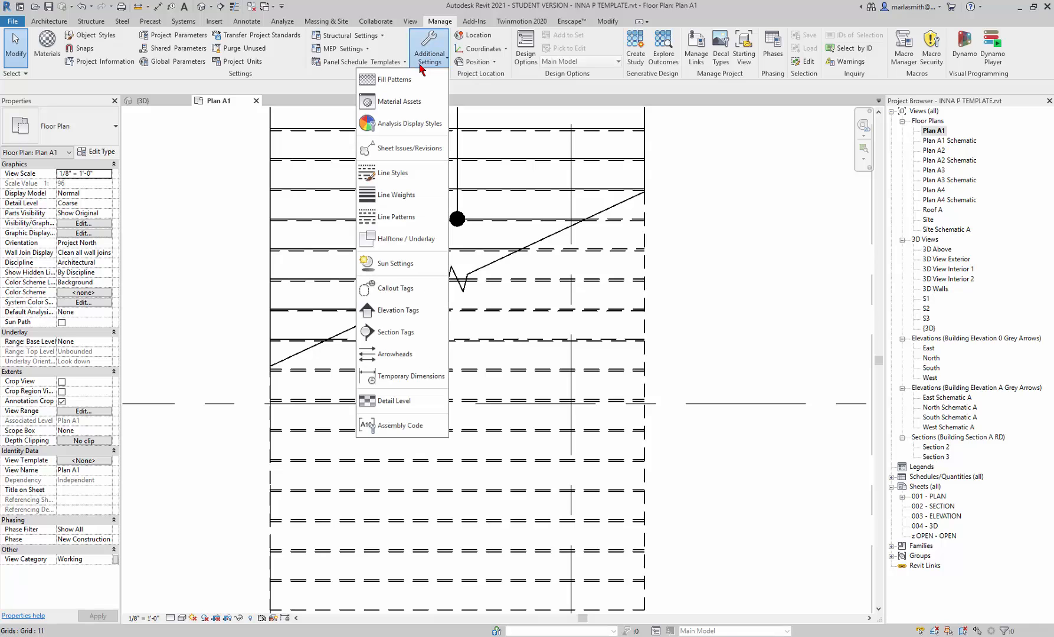
{"action": "left_click", "coordinate": [395, 204]}
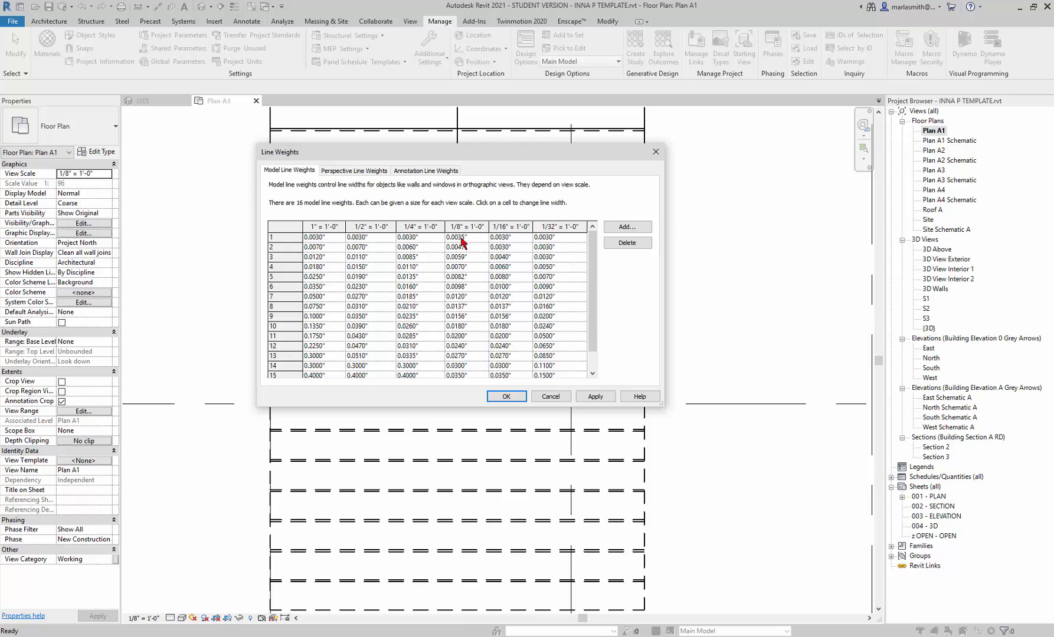
{"action": "left_click", "coordinate": [561, 398]}
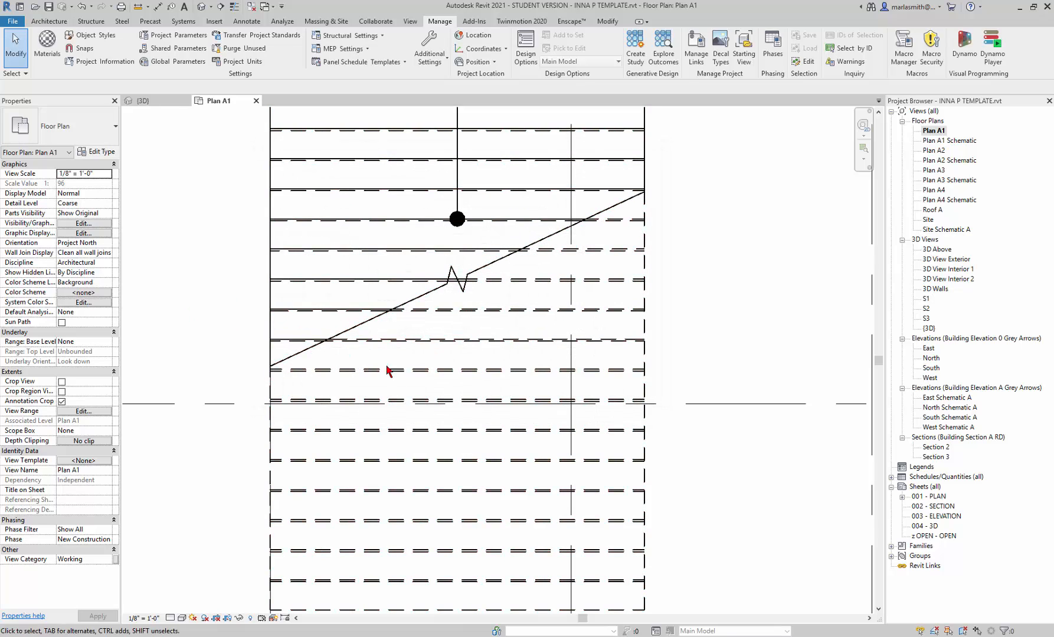
Step: In Plan A1's Visibility/Graphic Overrides, hide the Riser Lines subcategory of Stairs and apply the change
{"action": "scroll", "coordinate": [413, 365], "scroll_direction": "down", "scroll_amount": 2}
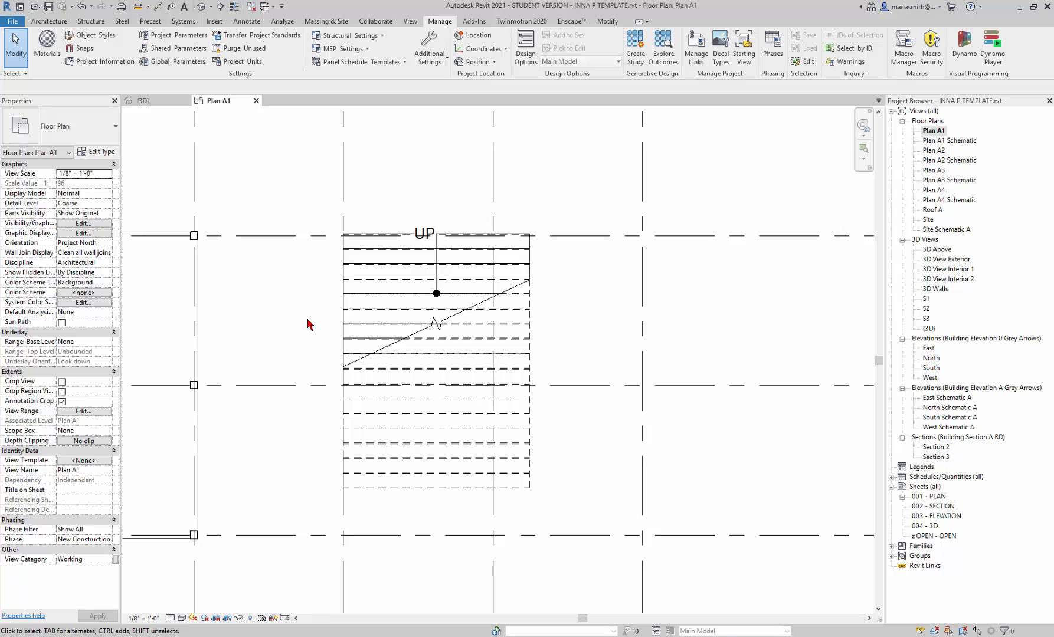
{"action": "key", "text": "v"}
{"action": "key", "text": "g"}
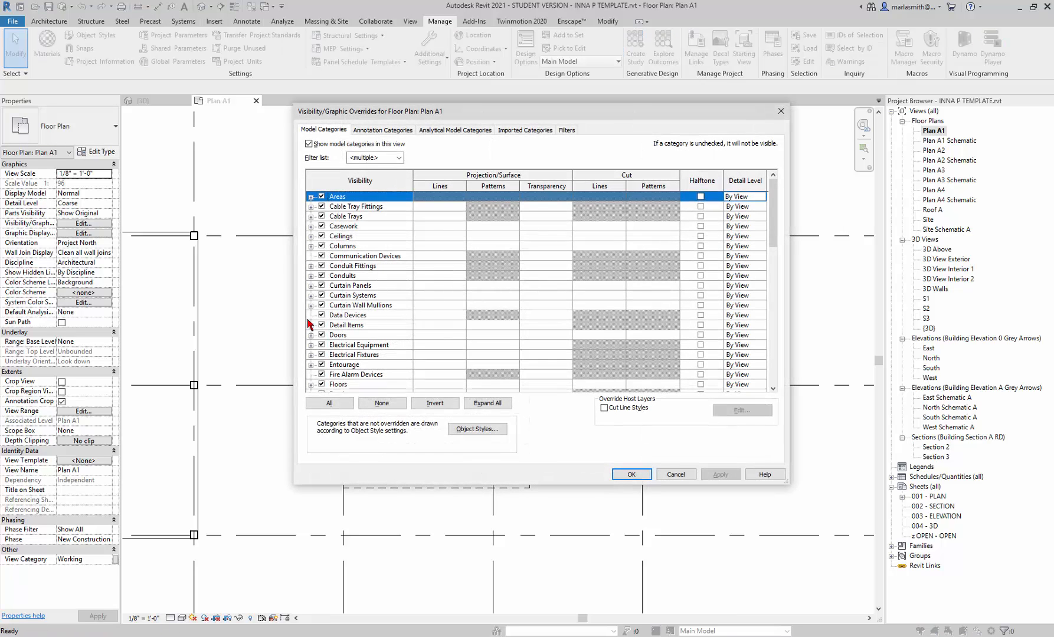
{"action": "scroll", "coordinate": [437, 313], "scroll_direction": "down", "scroll_amount": 8}
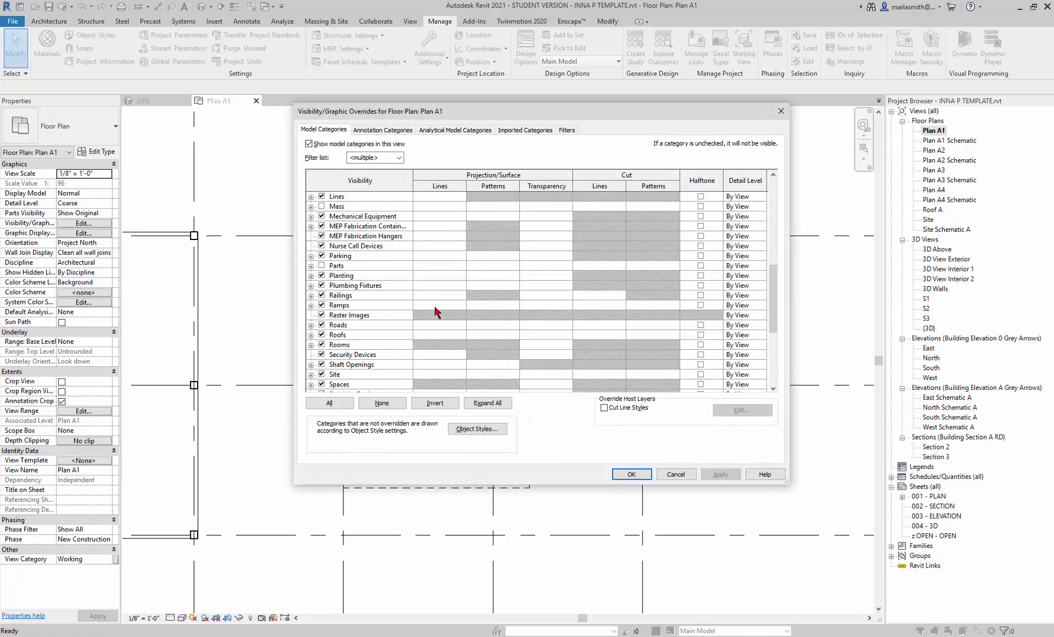
{"action": "scroll", "coordinate": [437, 313], "scroll_direction": "down", "scroll_amount": 2}
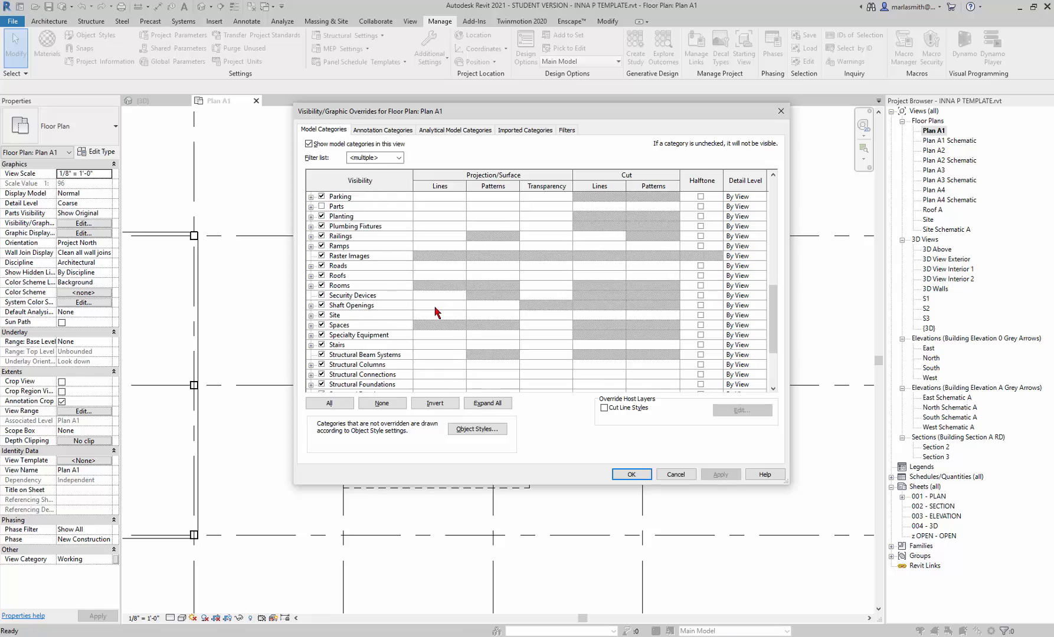
{"action": "left_click", "coordinate": [314, 345]}
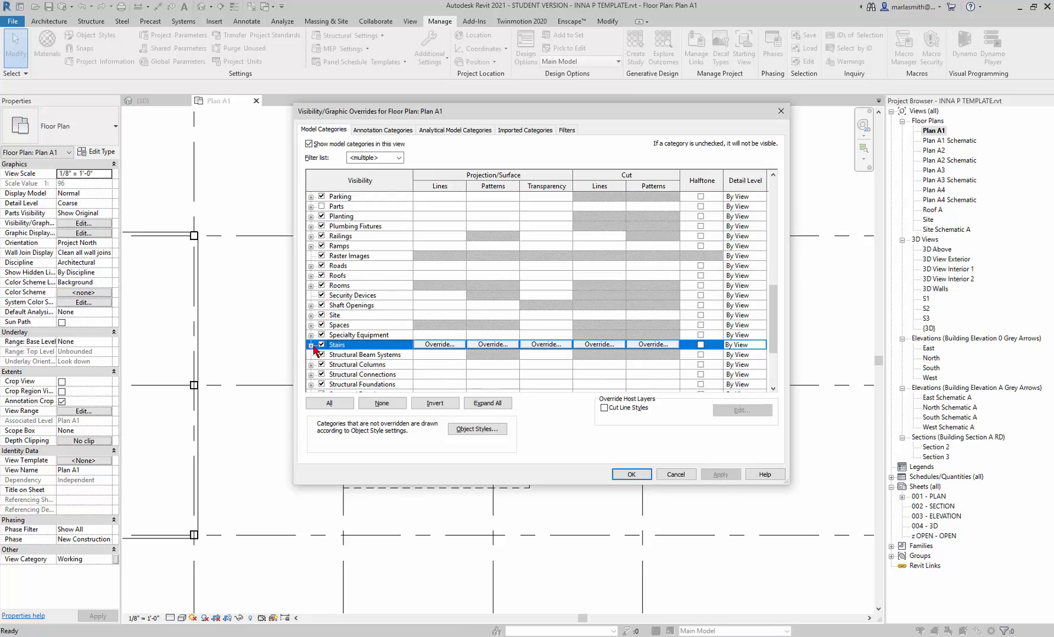
{"action": "left_click", "coordinate": [311, 345]}
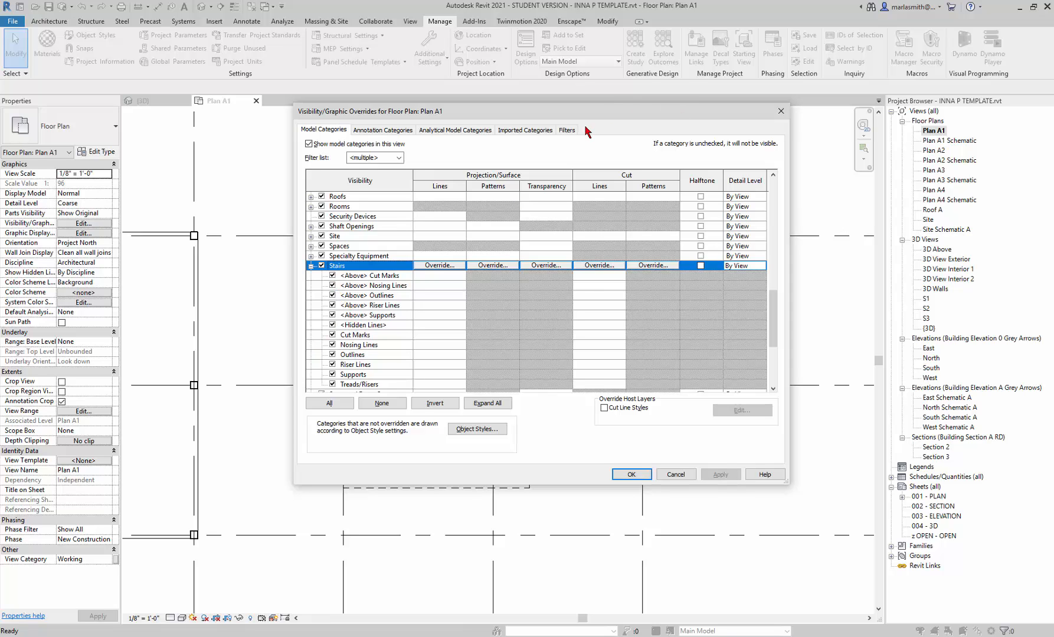
{"action": "left_click_drag", "start_coordinate": [624, 112], "coordinate": [848, 80]}
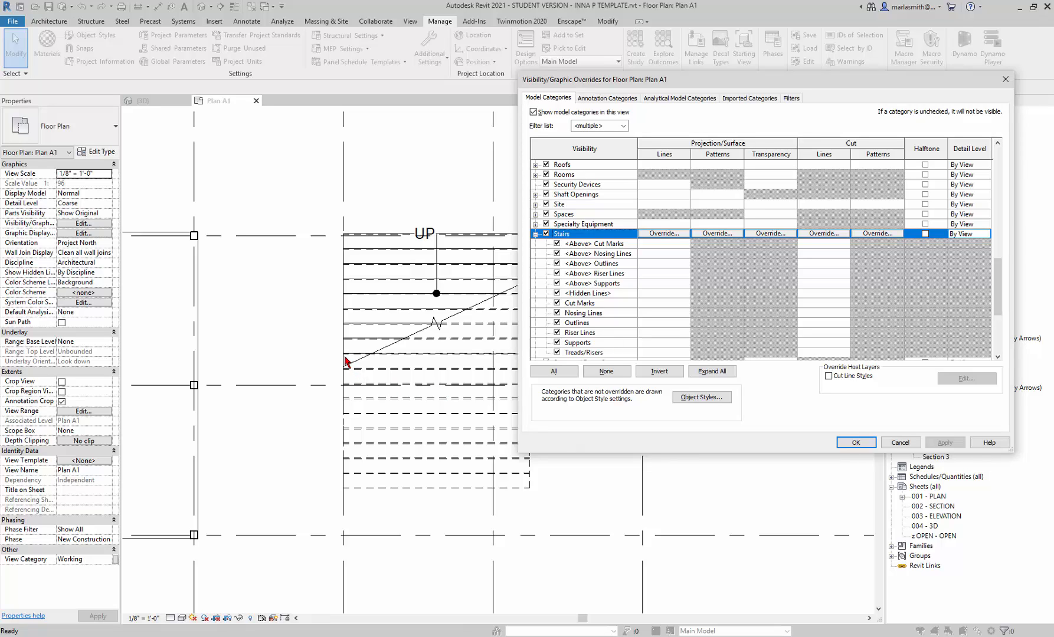
{"action": "left_click", "coordinate": [557, 333]}
{"action": "left_click", "coordinate": [957, 443]}
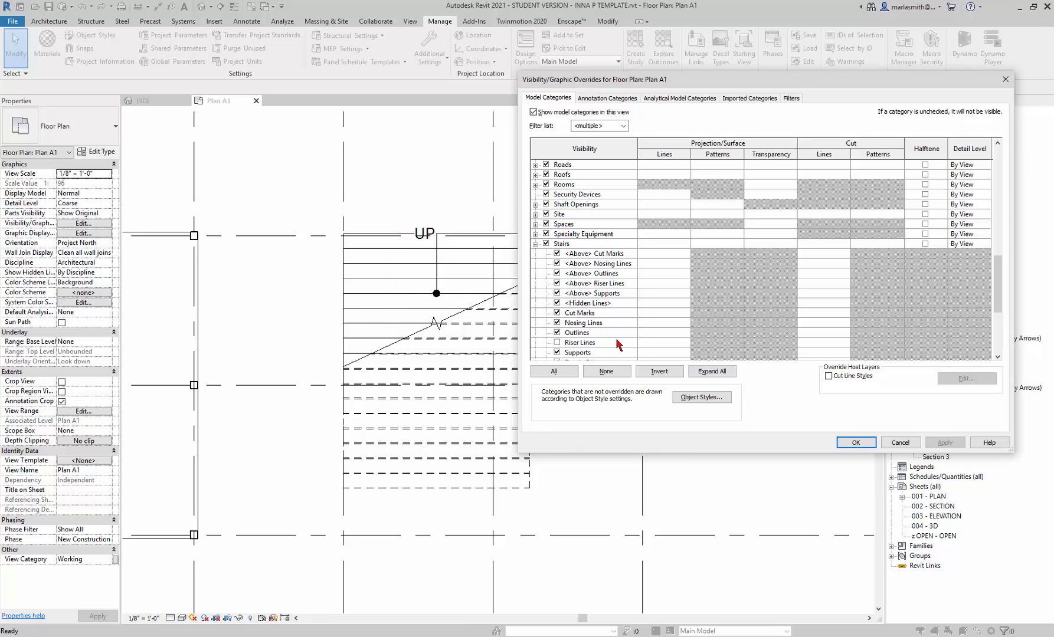
Step: Hide the <Above> Riser Lines subcategory of Stairs as well, and accept Plan A1's visibility overrides
{"action": "left_click", "coordinate": [556, 284]}
{"action": "left_click", "coordinate": [952, 442]}
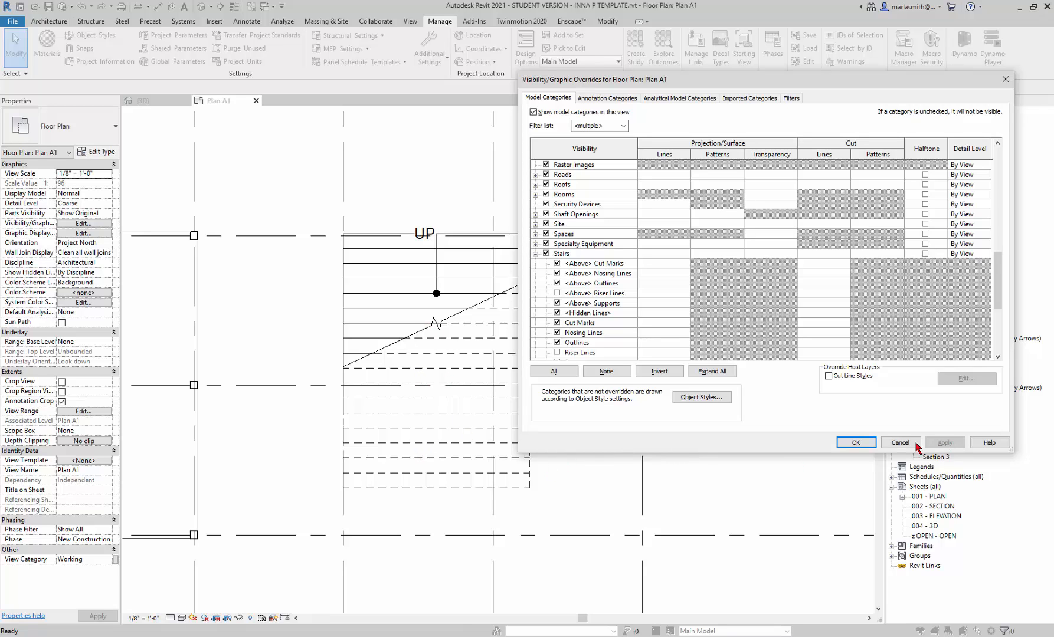
{"action": "left_click", "coordinate": [856, 442]}
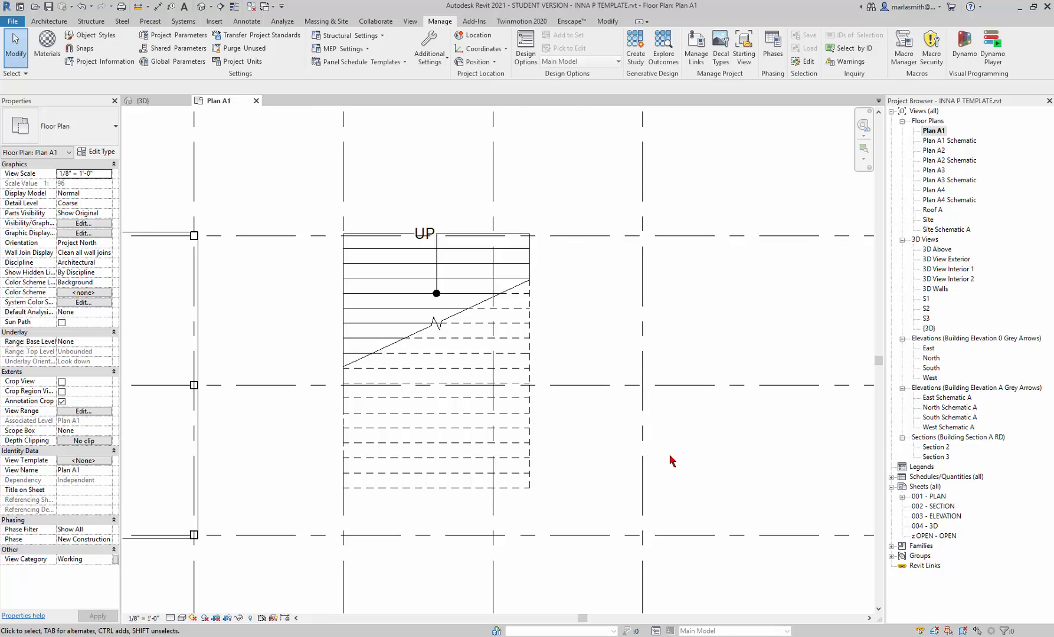